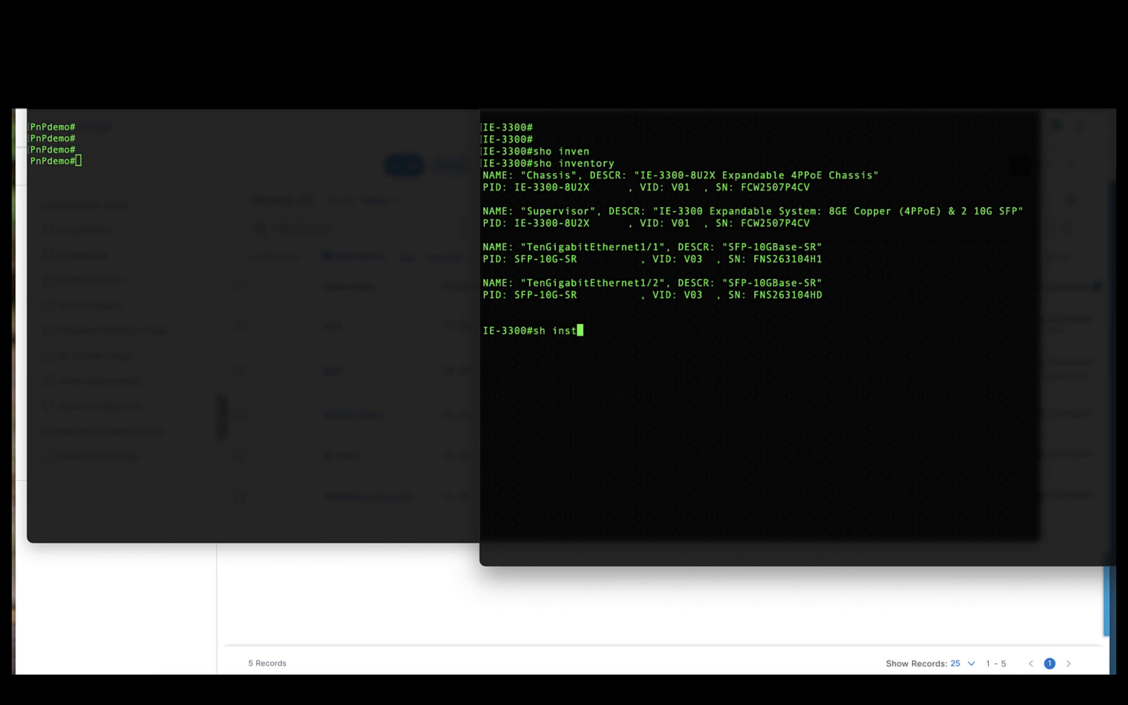
Run "sh inst summ" on the IE-3300 switch and "sho ver | i image" on the PnPdemo switch.
key(Return)
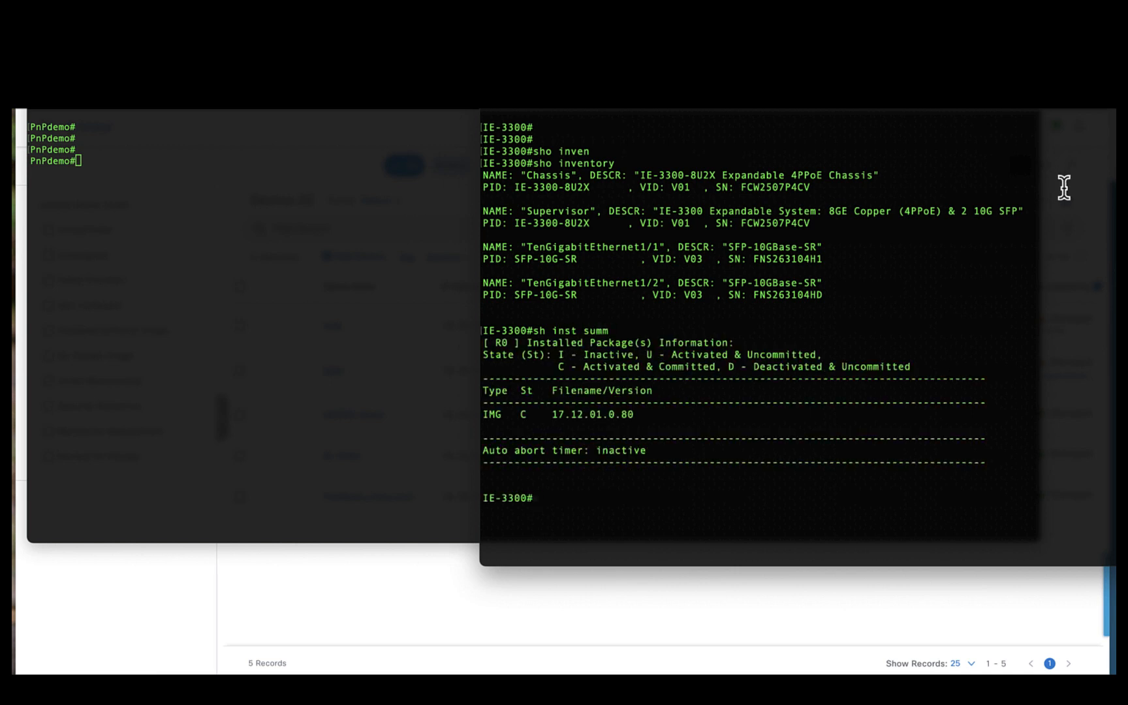
click(459, 258)
text(sho ver | i image)
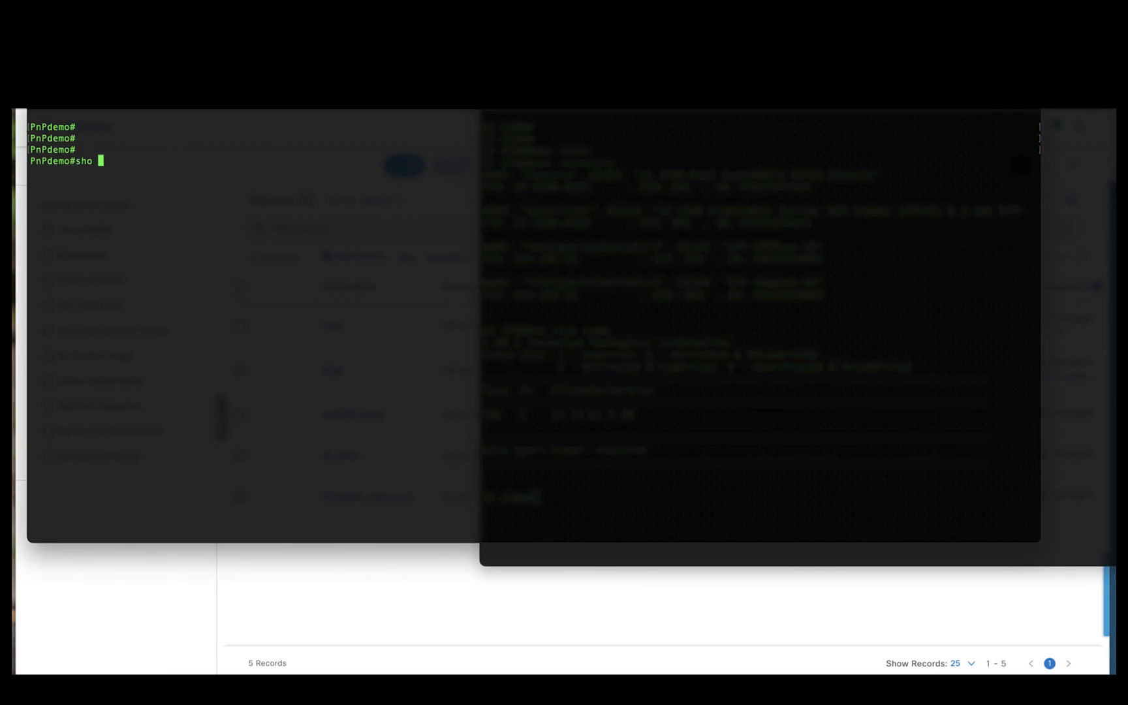
key(Return)
key(Return)
key(Return)
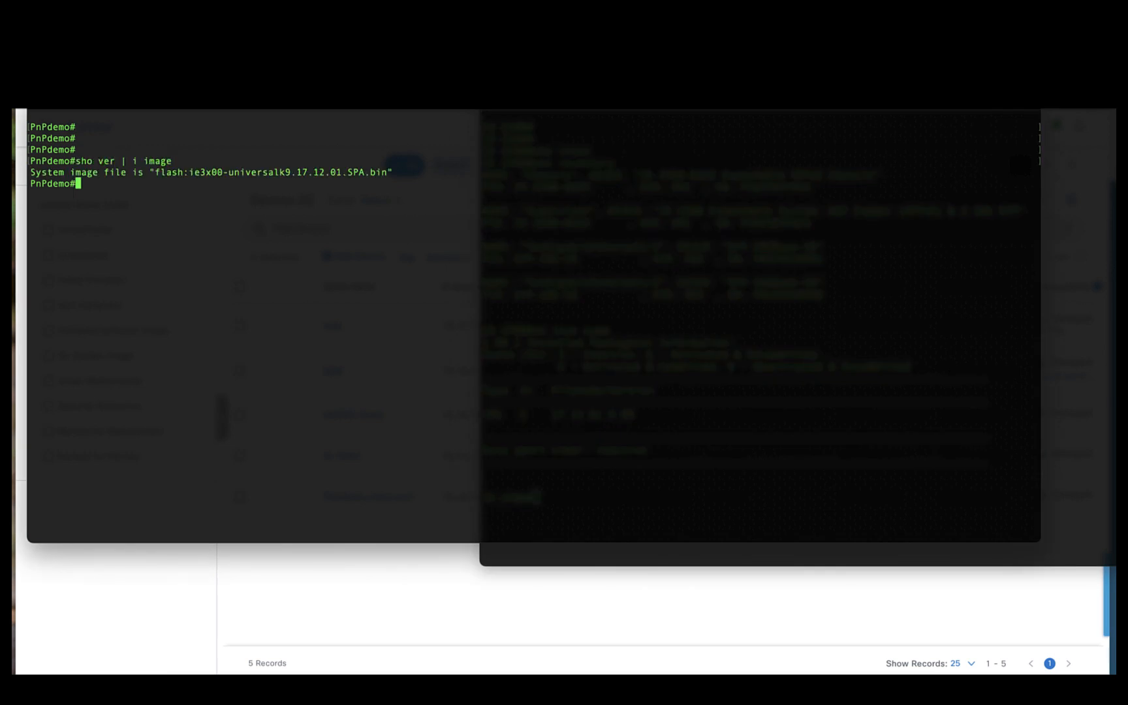
Run "sh inven" on the PnPdemo switch and highlight the image file name in the version output.
text(sh inven)
key(Return)
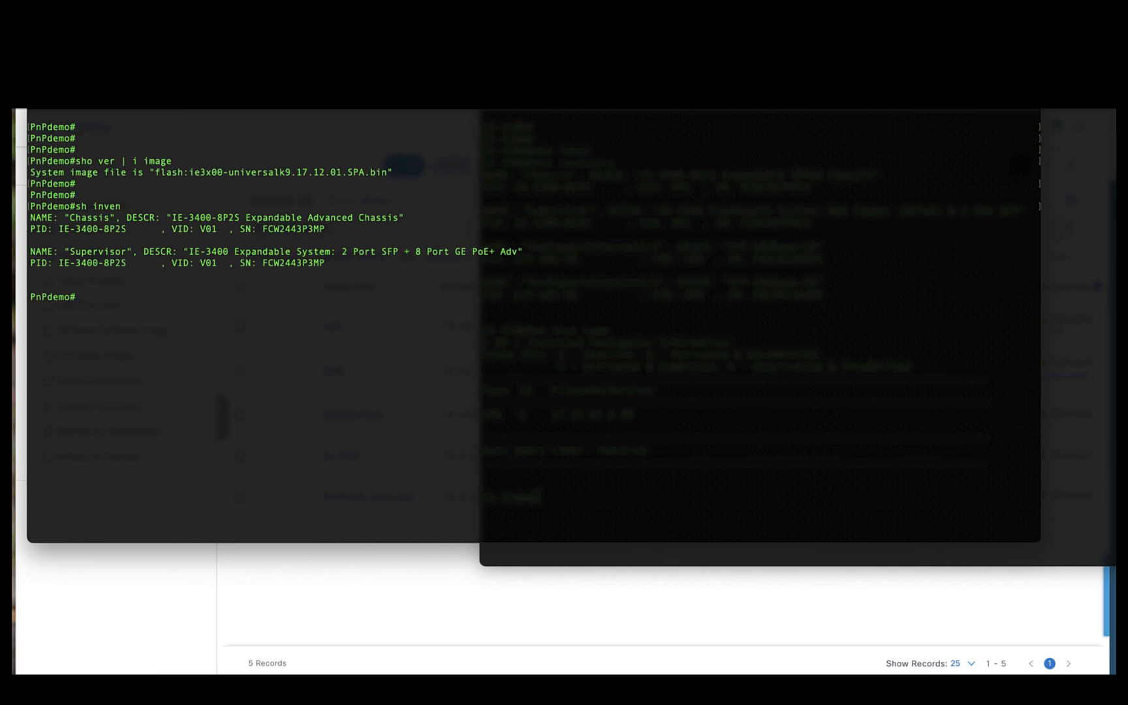
double_click(322, 171)
Switch to Cisco DNA Center and select the devices IE-3300 and PnPdemo.cisco.com in the inventory.
click(693, 522)
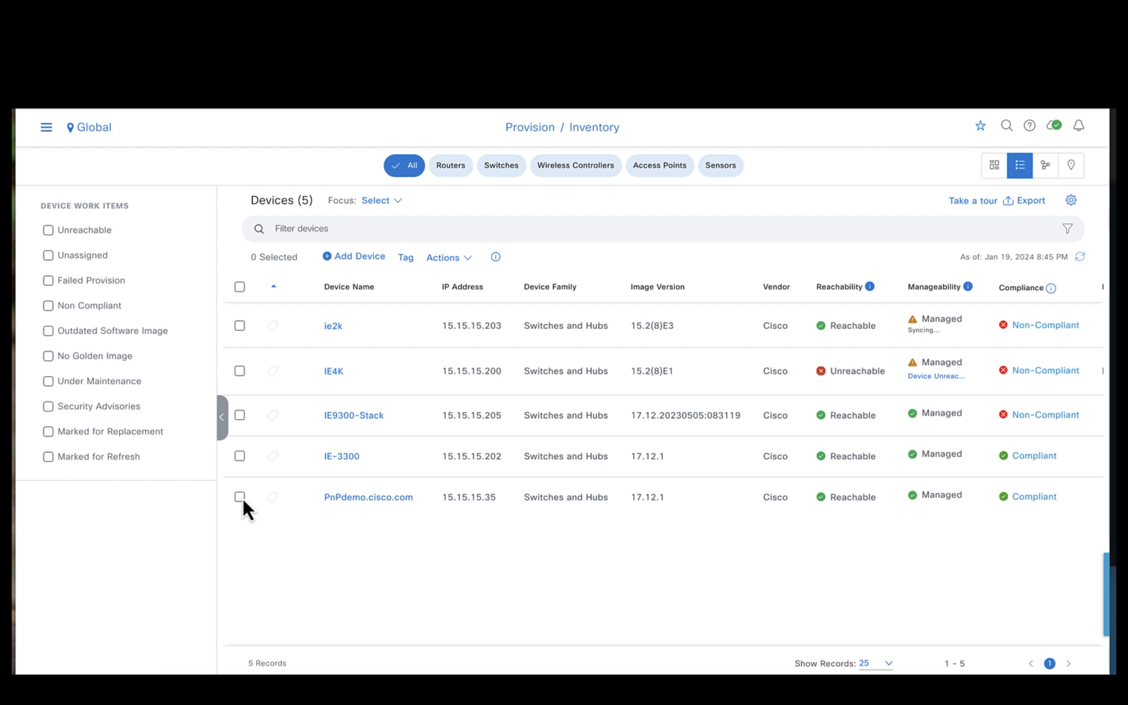
click(240, 456)
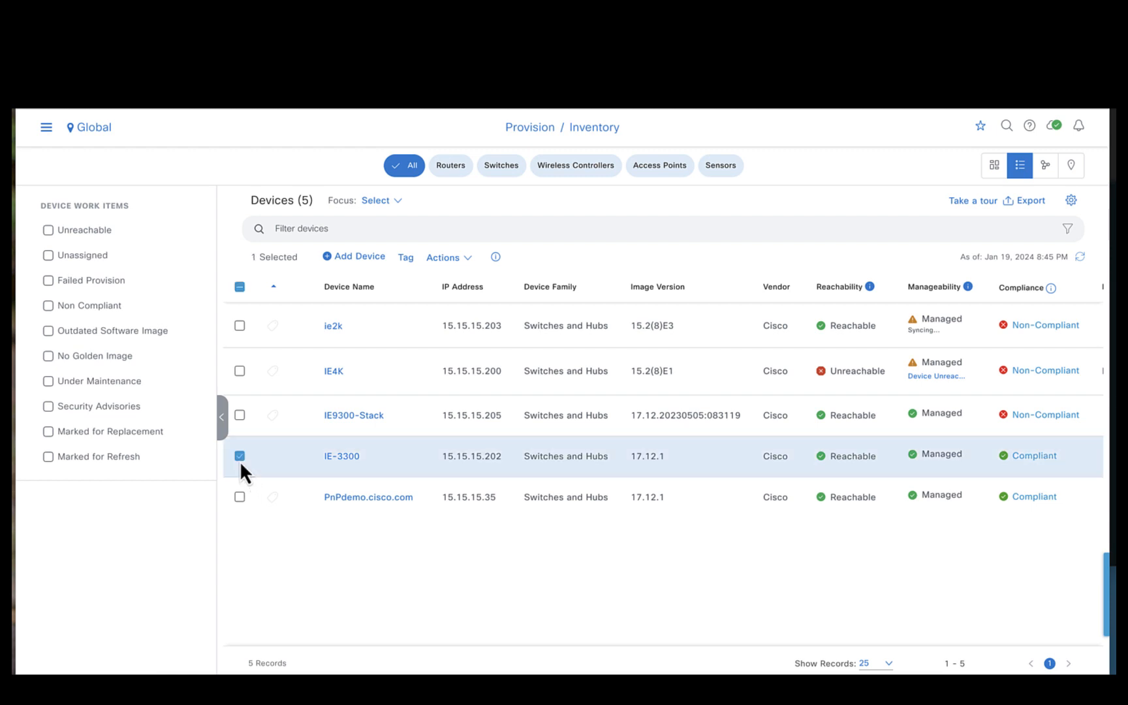
click(240, 497)
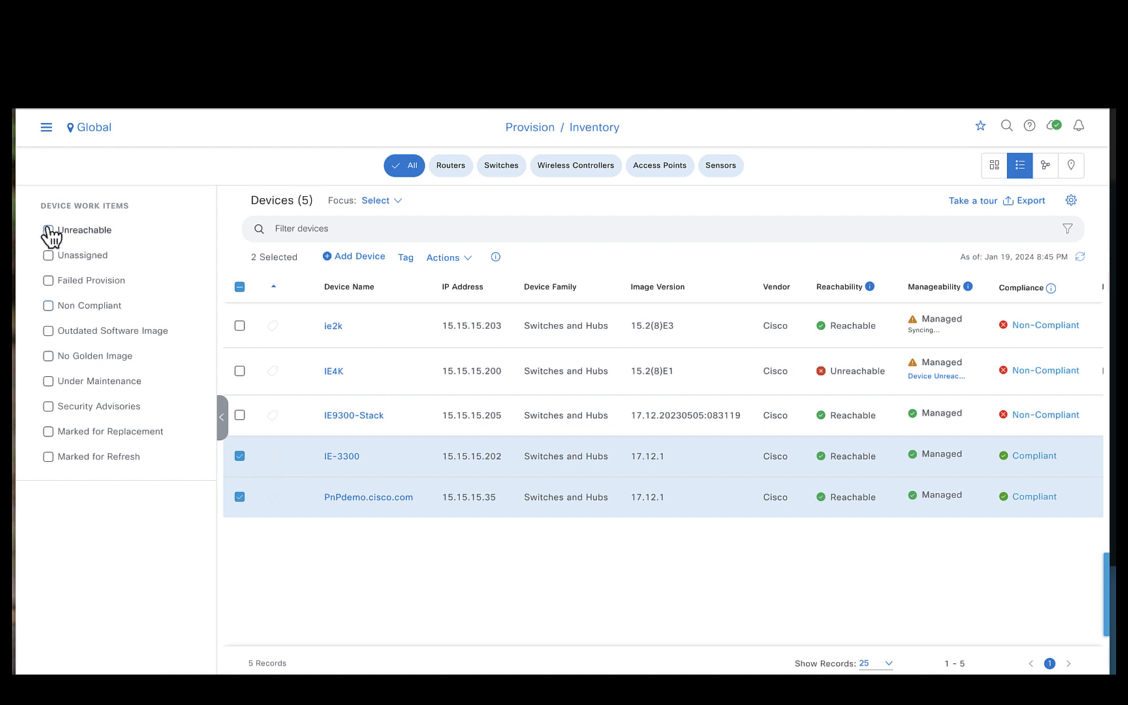
Open the Image Repository and look through the list of image families.
click(48, 129)
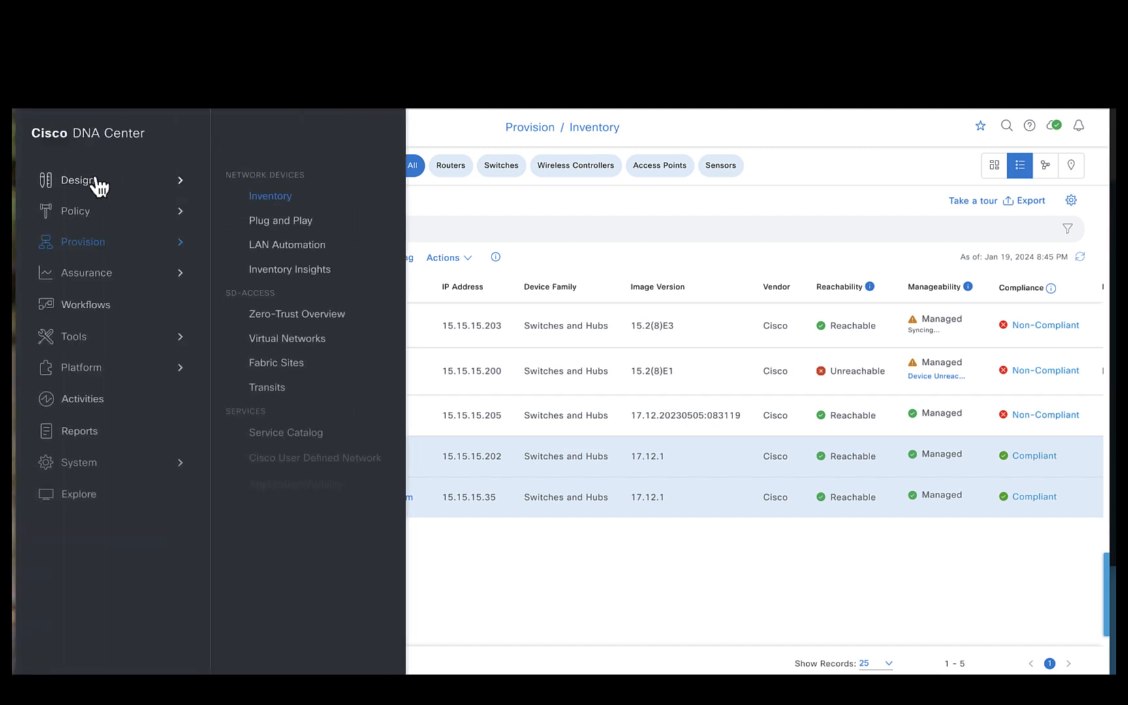
mouse_move(93, 182)
click(268, 242)
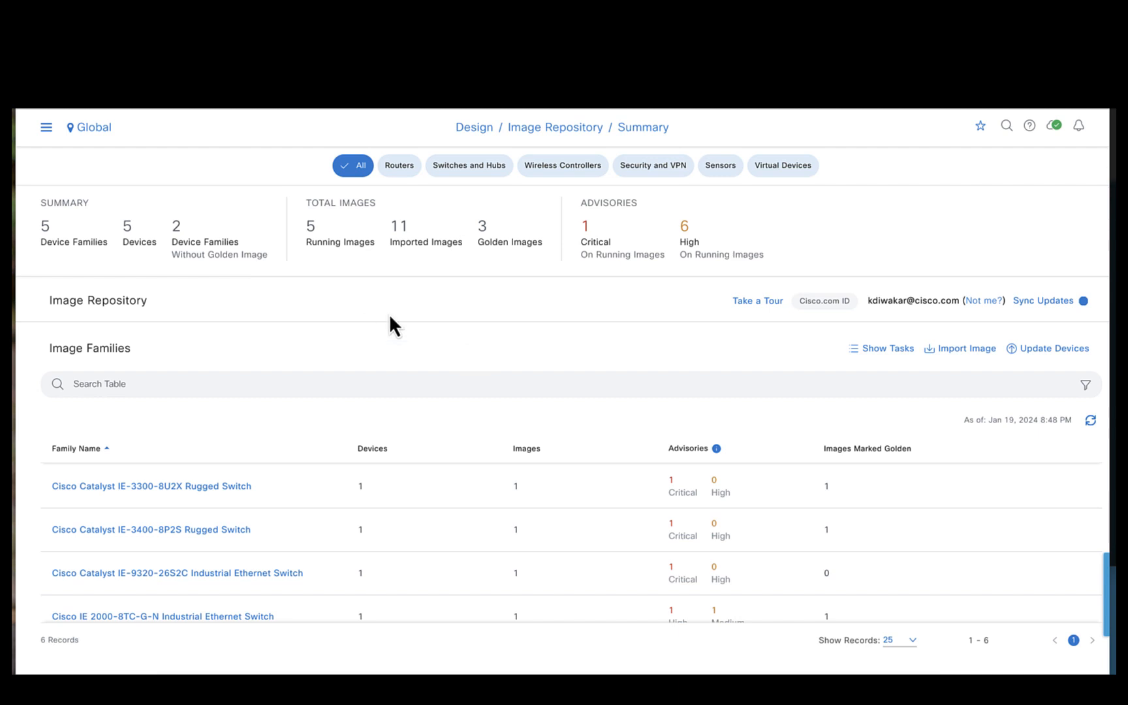
scroll(261, 499, down, 2)
scroll(261, 499, up, 2)
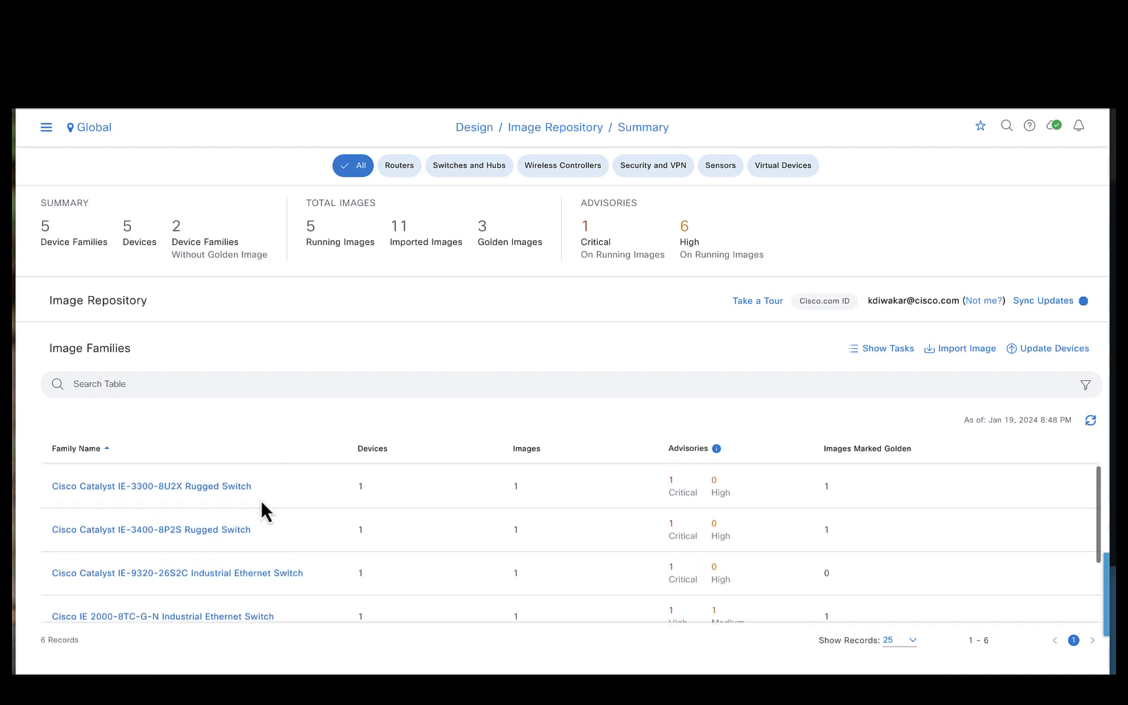
scroll(262, 499, down, 3)
scroll(262, 499, up, 3)
In the Cisco Catalyst IE-3300-8U2X Rugged Switch family, mark ie3x00-universalk9.17.13.01.SPA.bin as golden image and accept the golden tagging impact.
click(241, 487)
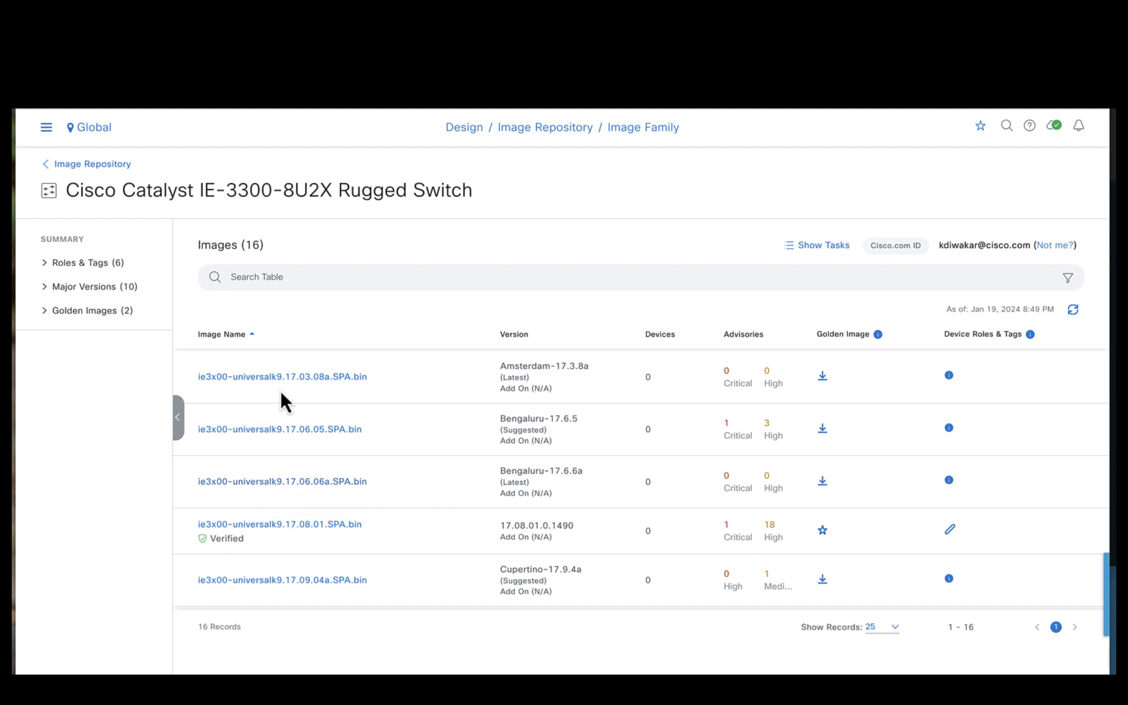
triple_click(523, 430)
click(425, 461)
scroll(425, 461, down, 5)
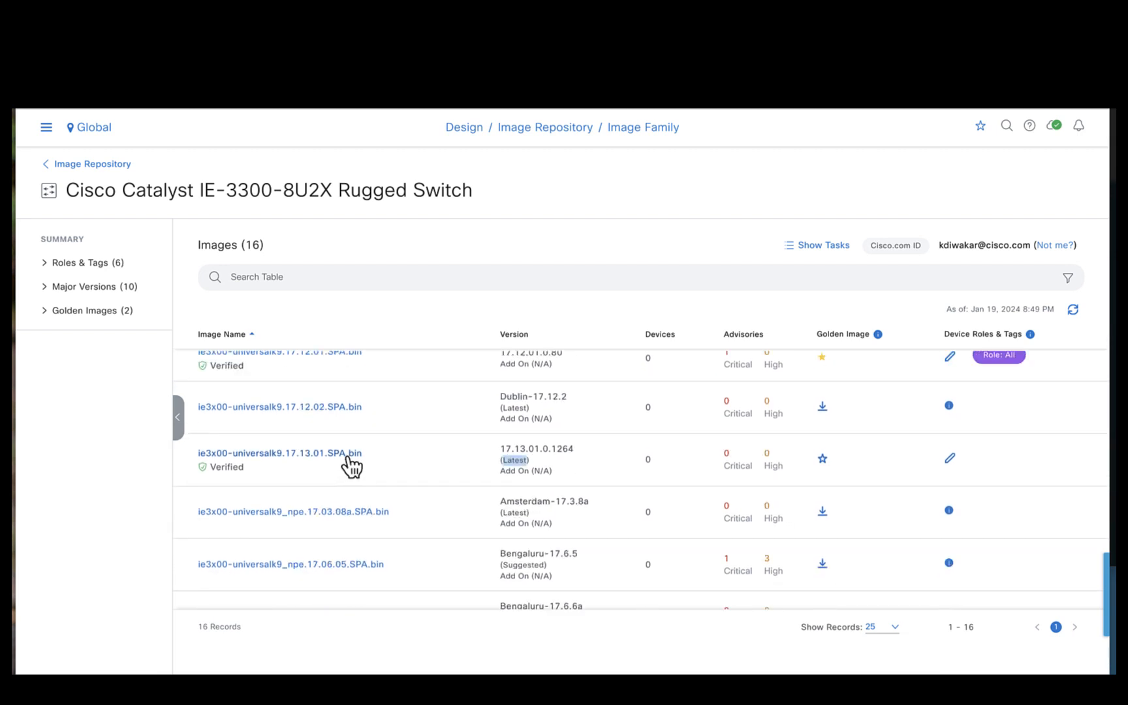
click(823, 459)
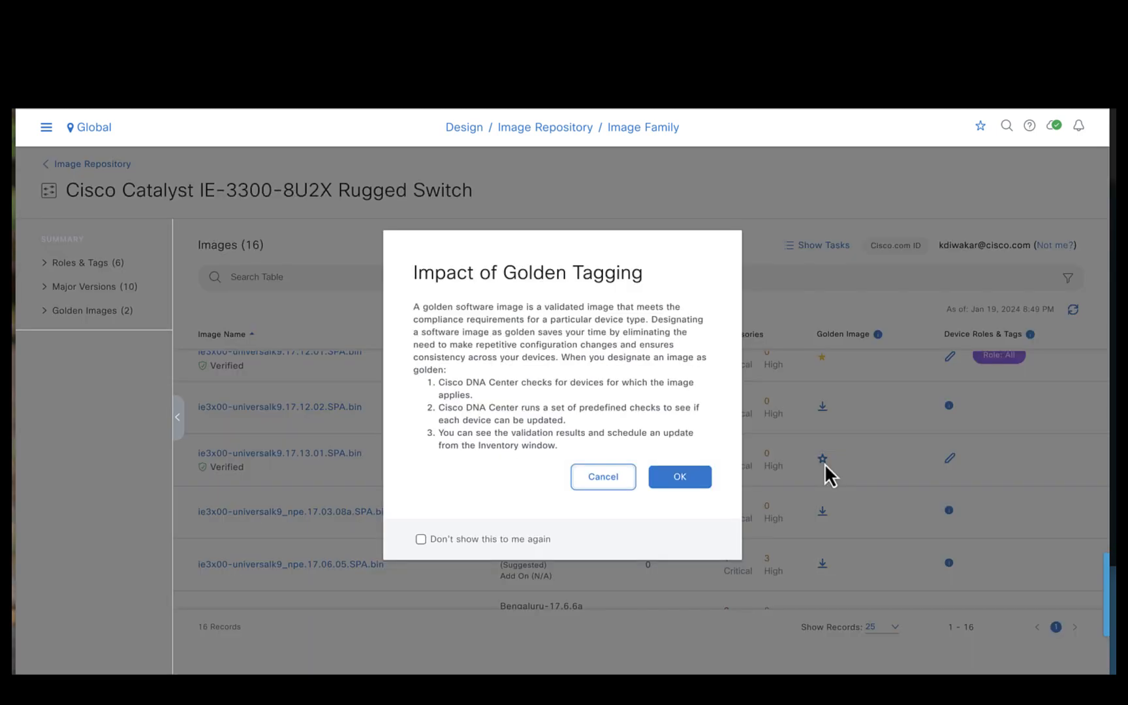
click(688, 476)
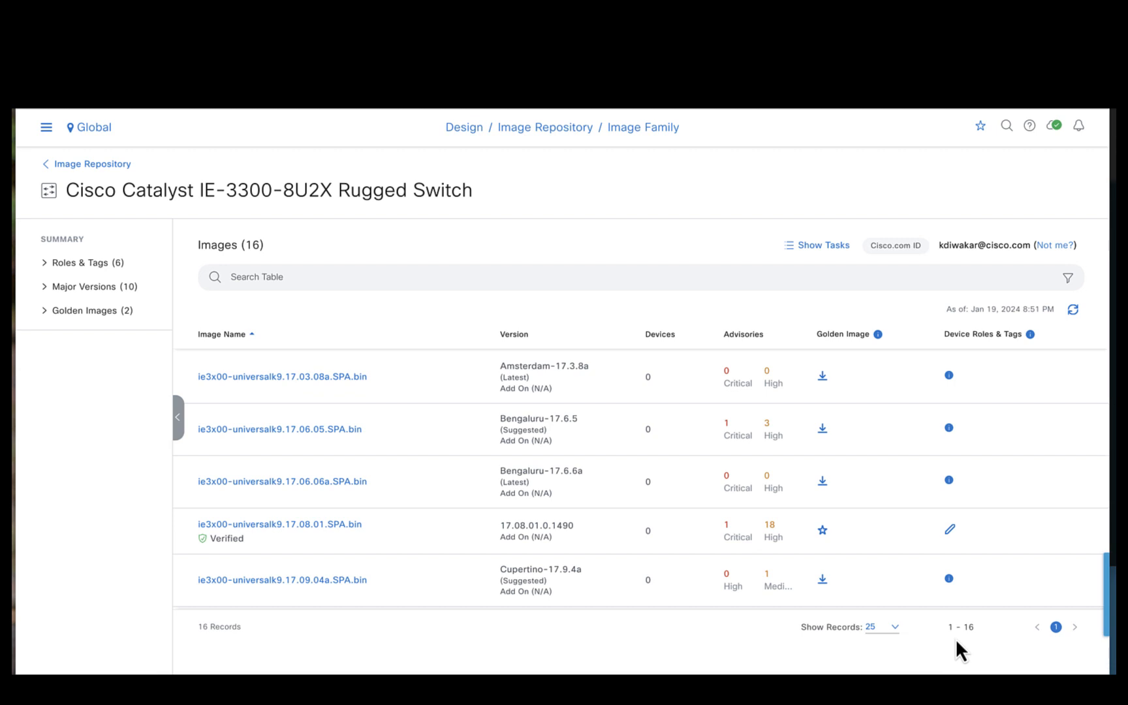
Mark ie3x00-universalk9.17.13.01.SPA.bin as golden image for the Cisco Catalyst IE-3400-8P2S Rugged Switch family as well.
click(103, 165)
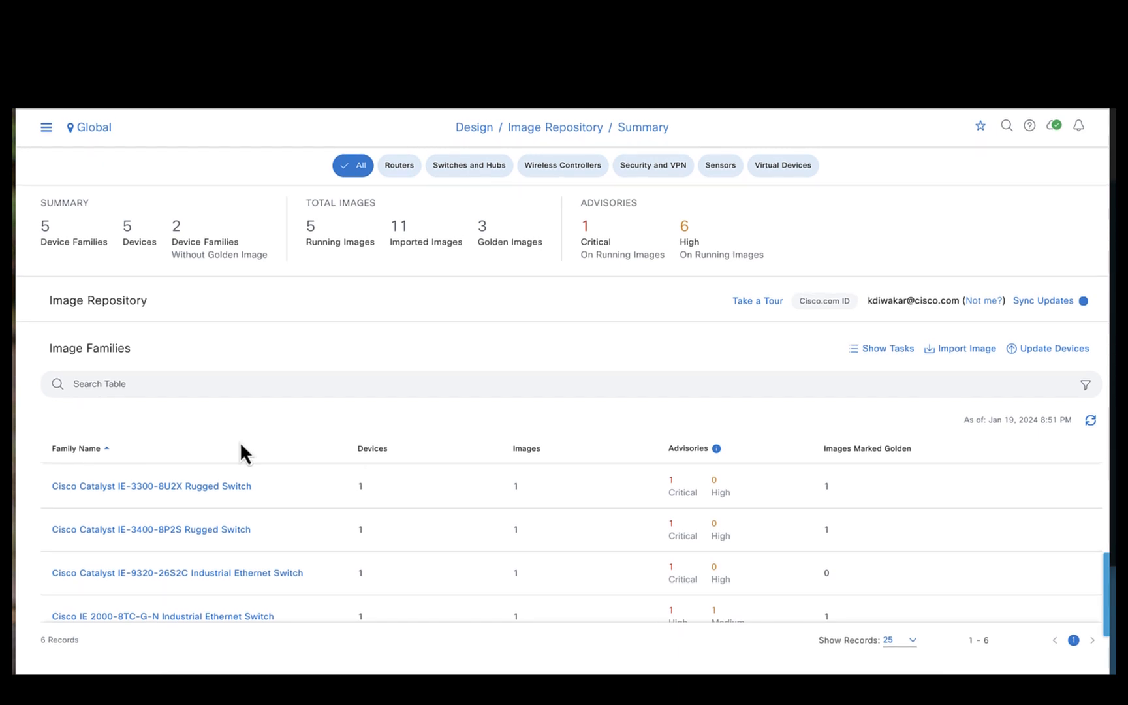
click(240, 530)
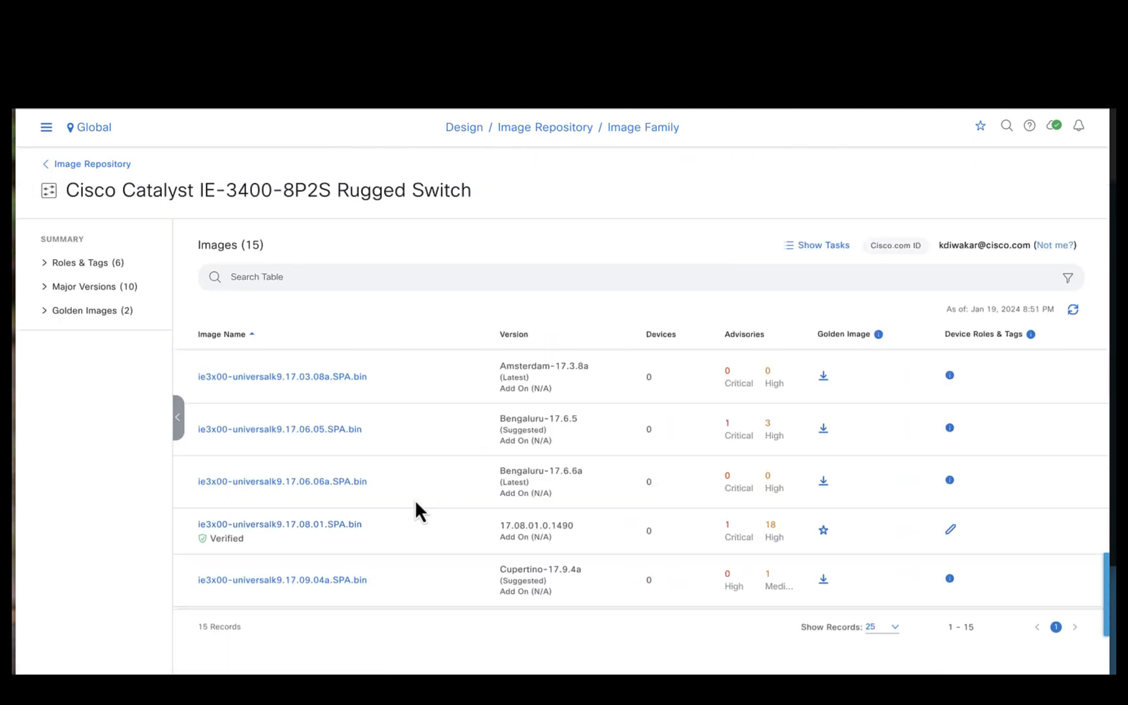
scroll(418, 509, down, 5)
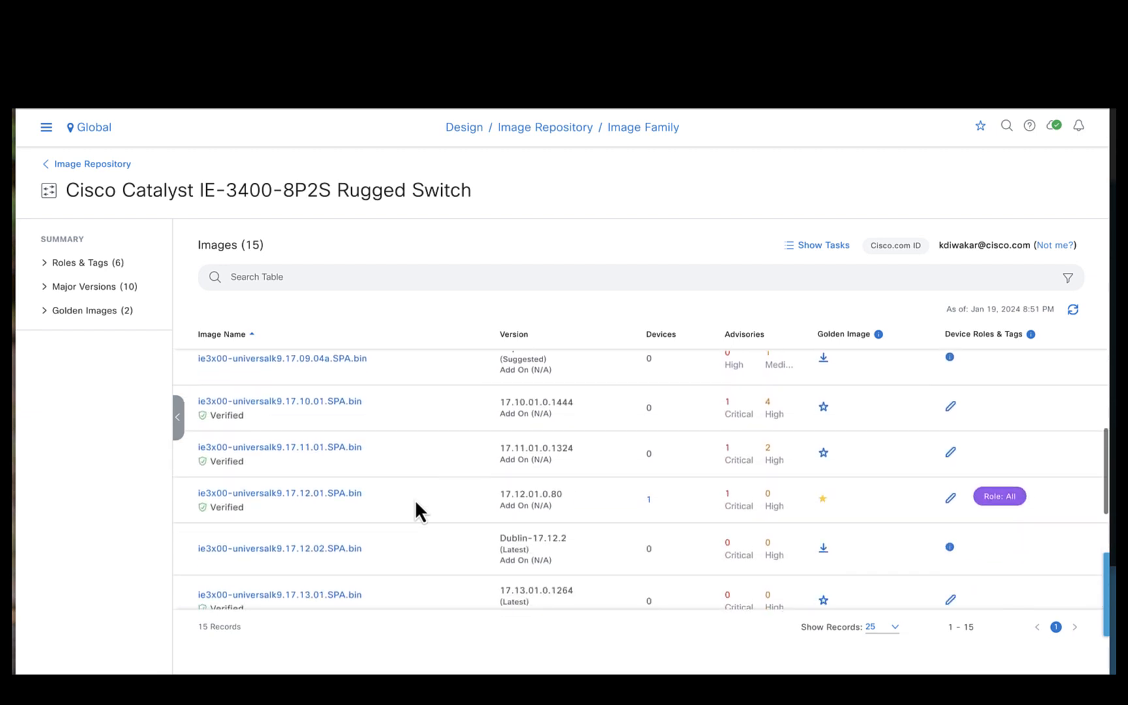
scroll(414, 499, down, 1)
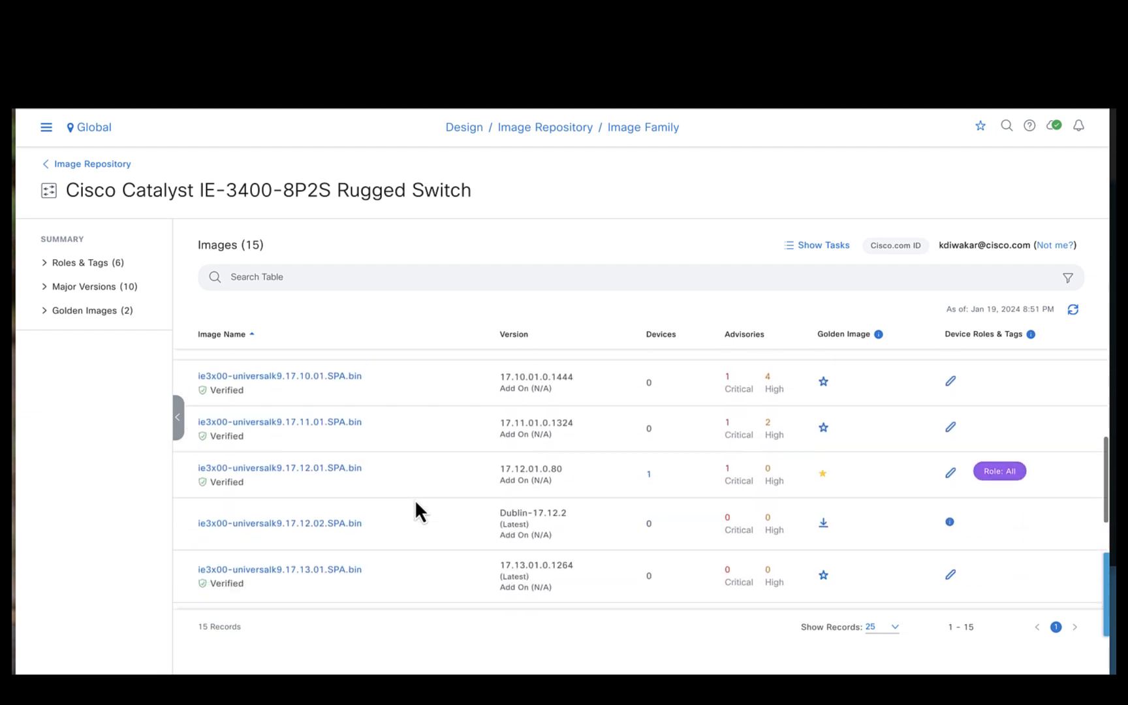
click(825, 578)
click(690, 479)
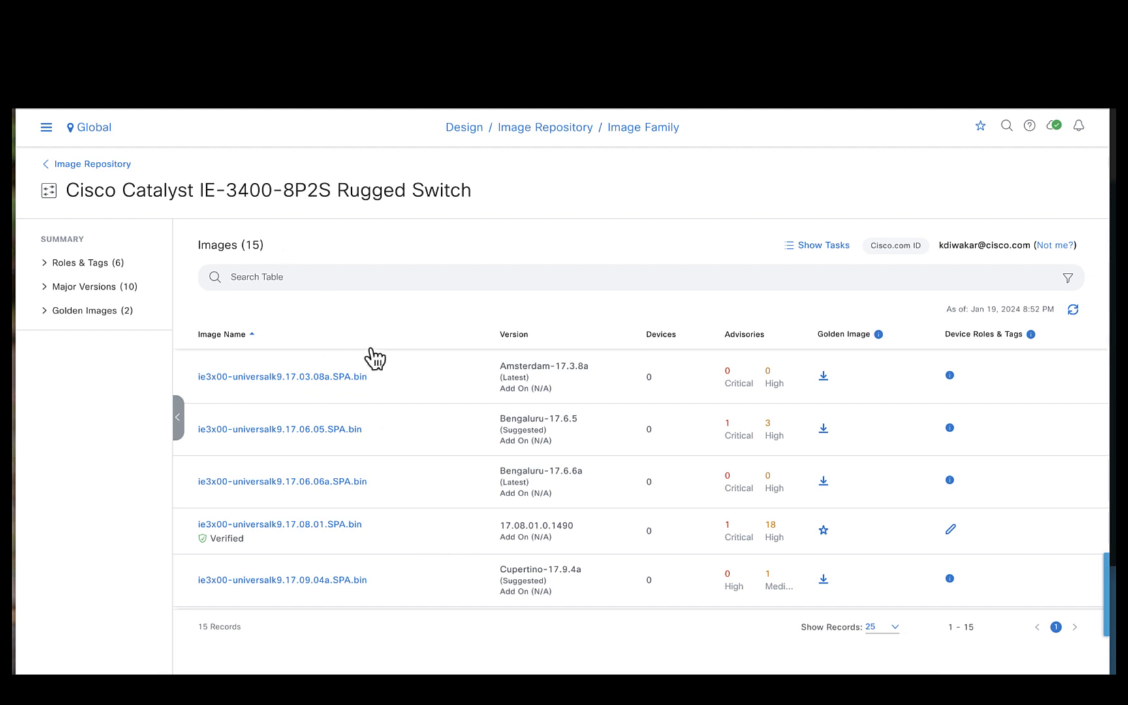
Return to the Image Repository summary and view the image import options without importing anything.
click(128, 169)
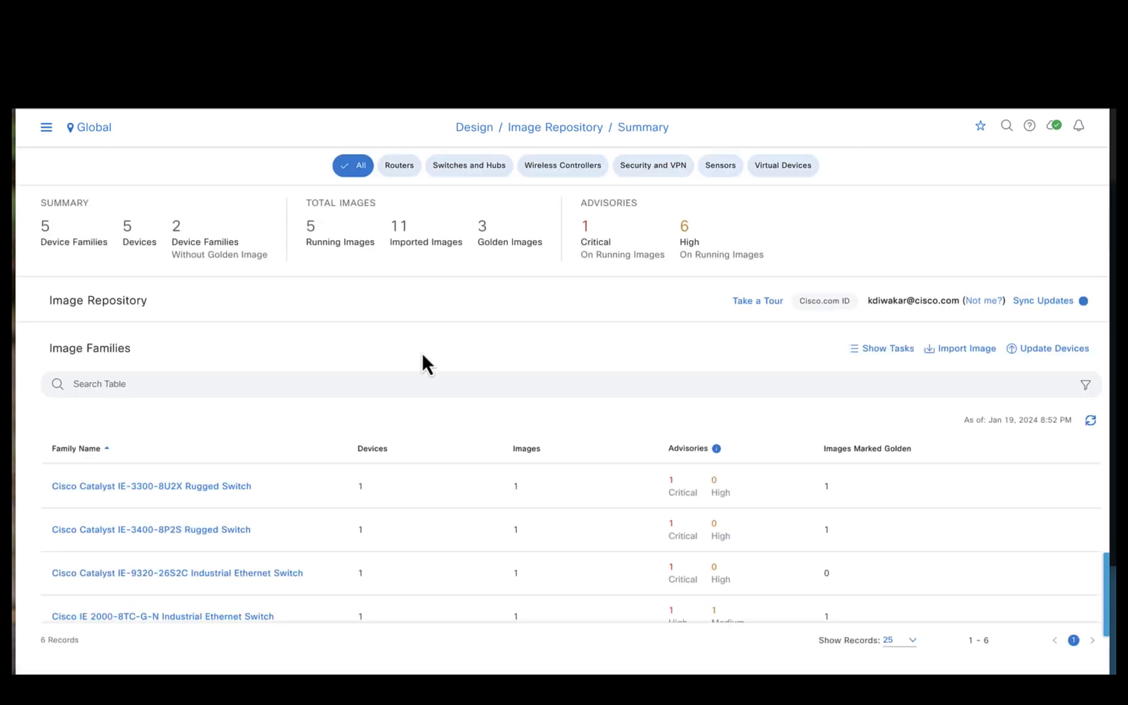
click(968, 351)
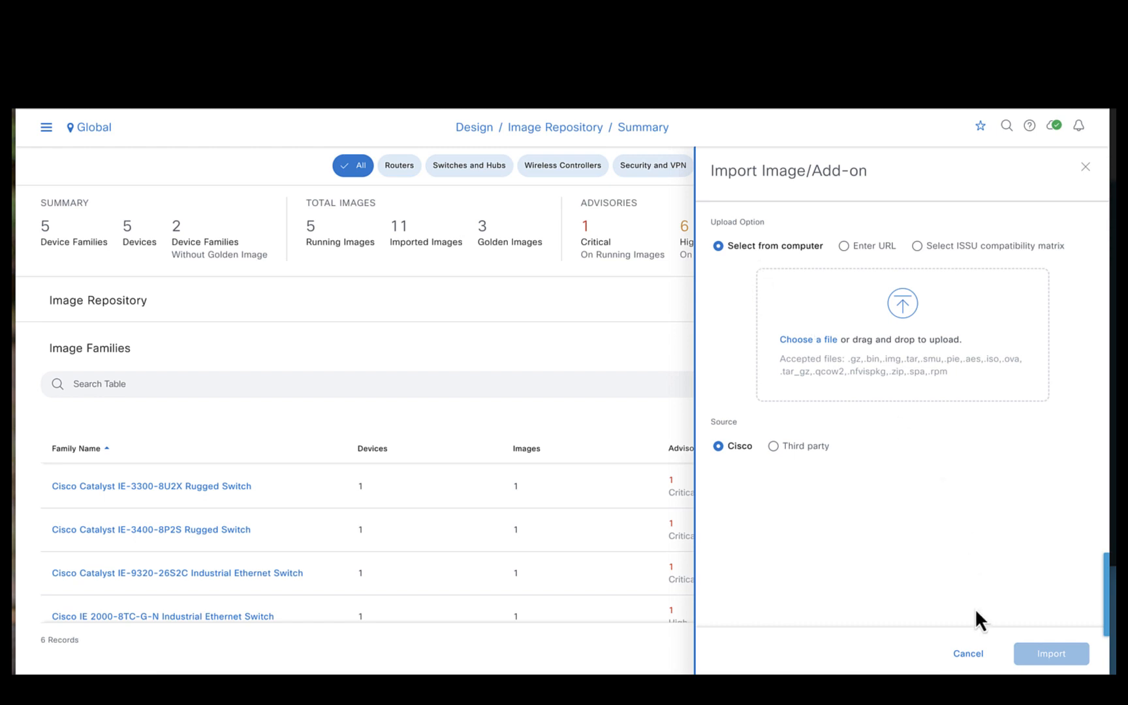
click(1086, 168)
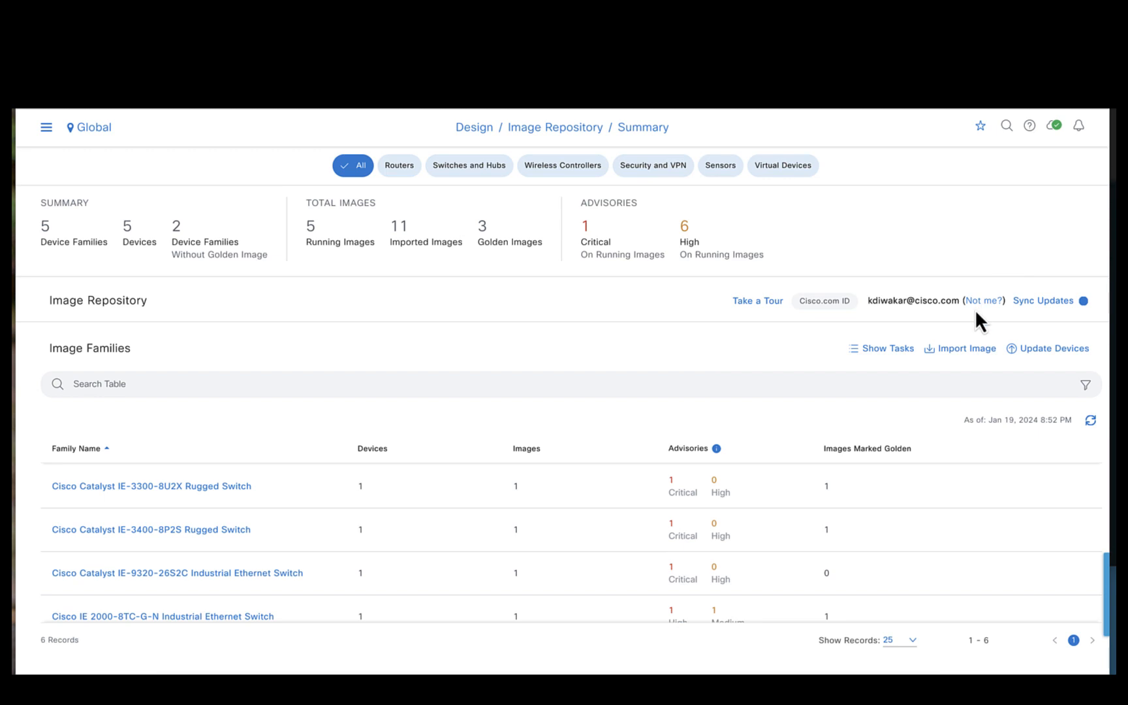
Open the device inventory and examine the compliance summary of the IE-3300 switch.
click(47, 128)
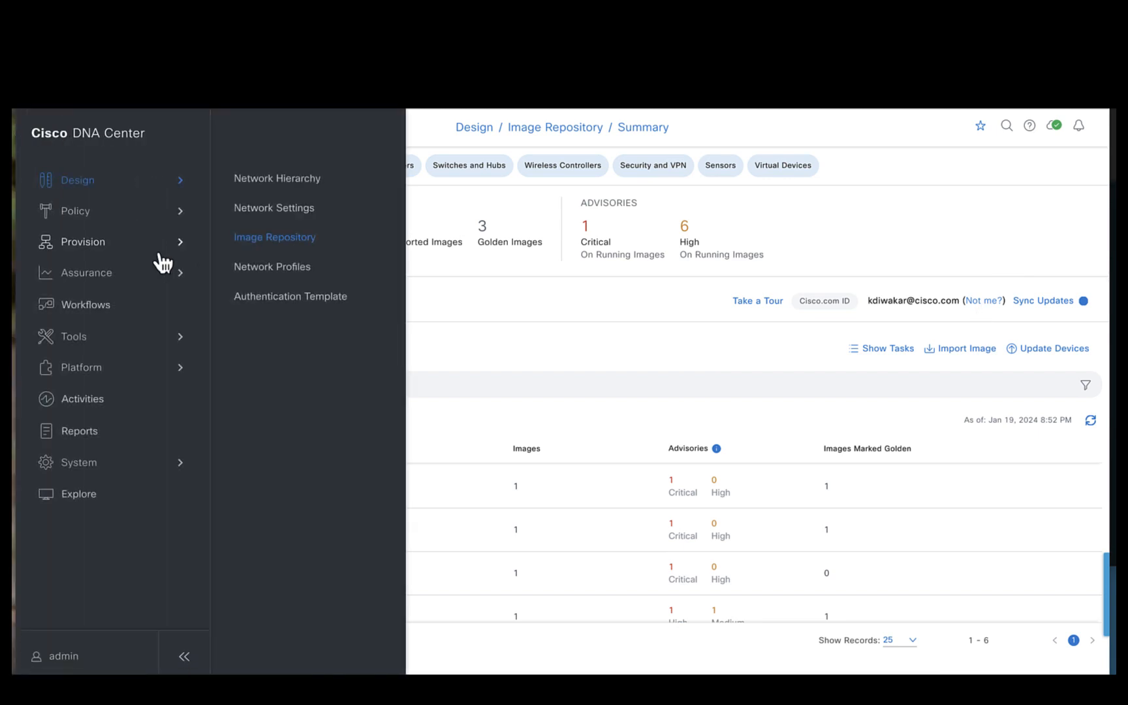
mouse_move(168, 247)
click(258, 203)
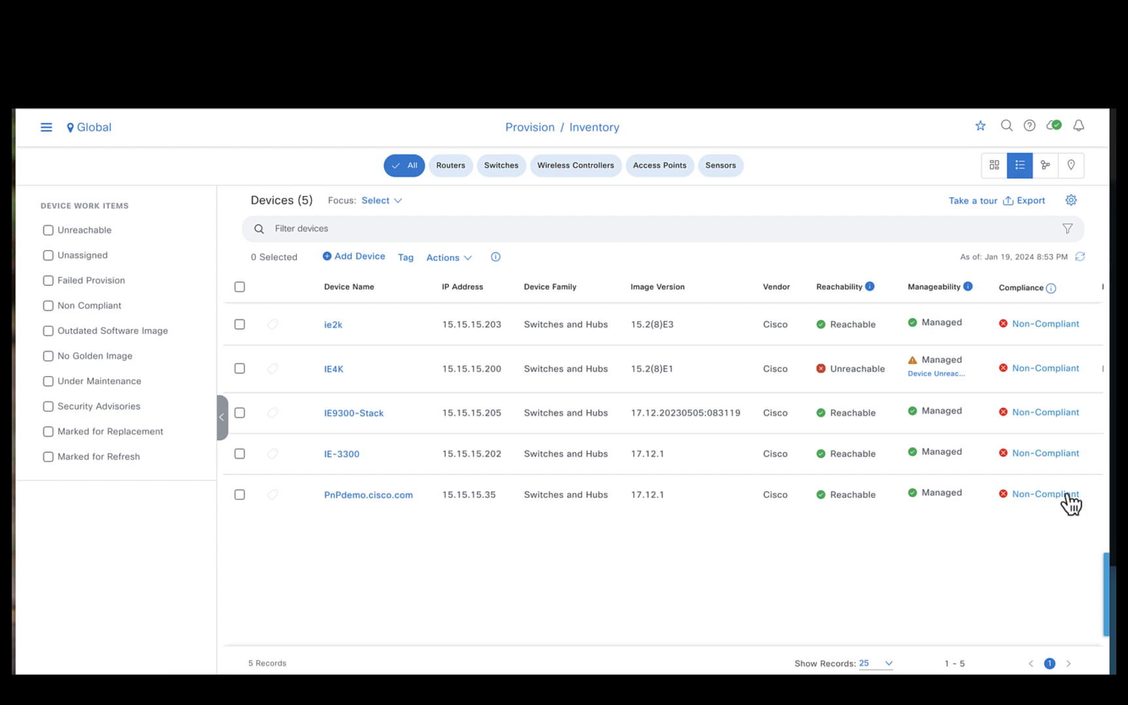
click(1064, 462)
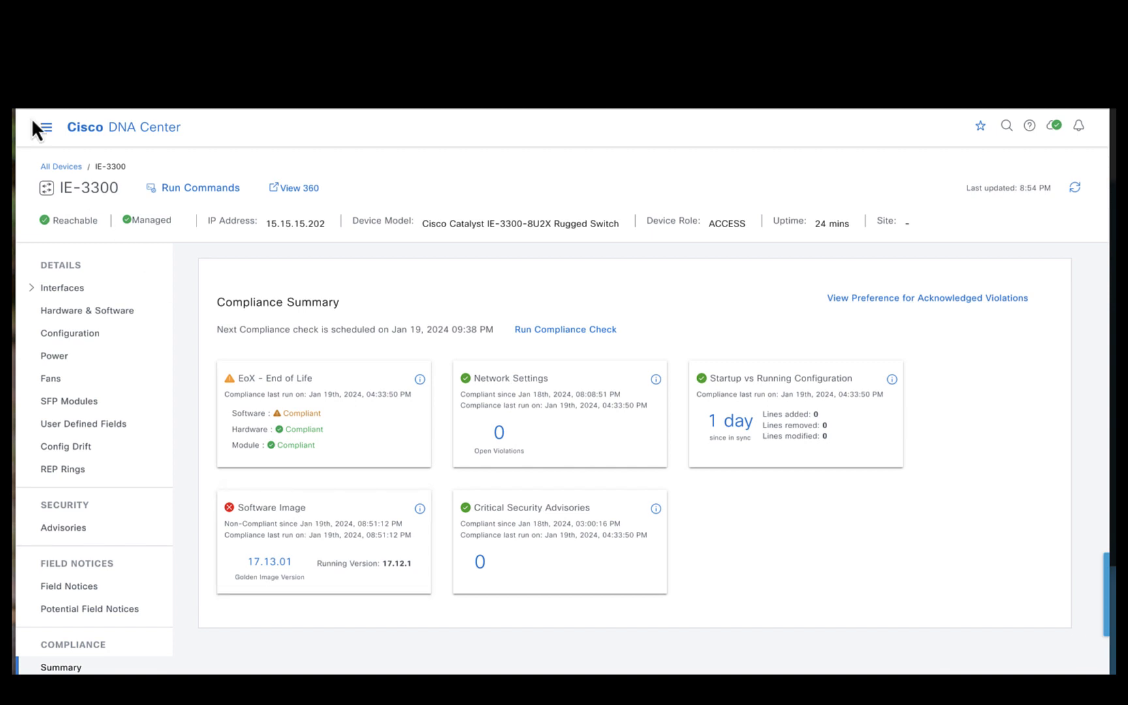
Return to the device inventory and start a software image update for IE-3300 and PnPdemo.cisco.com.
click(47, 128)
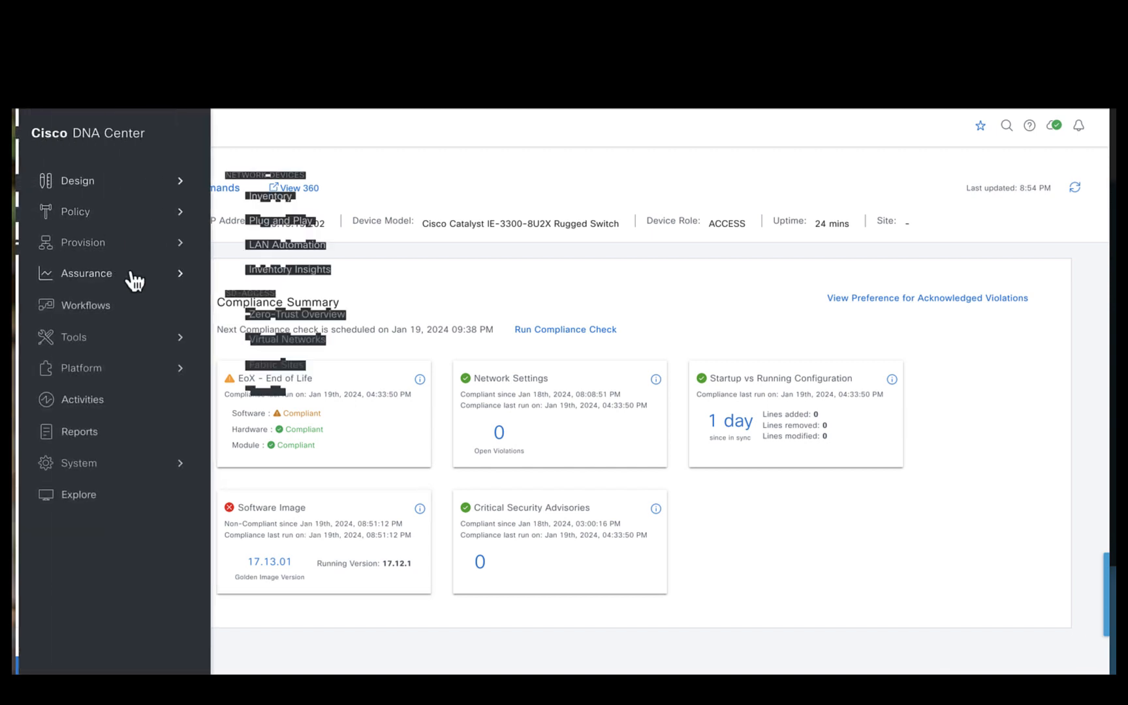
mouse_move(146, 255)
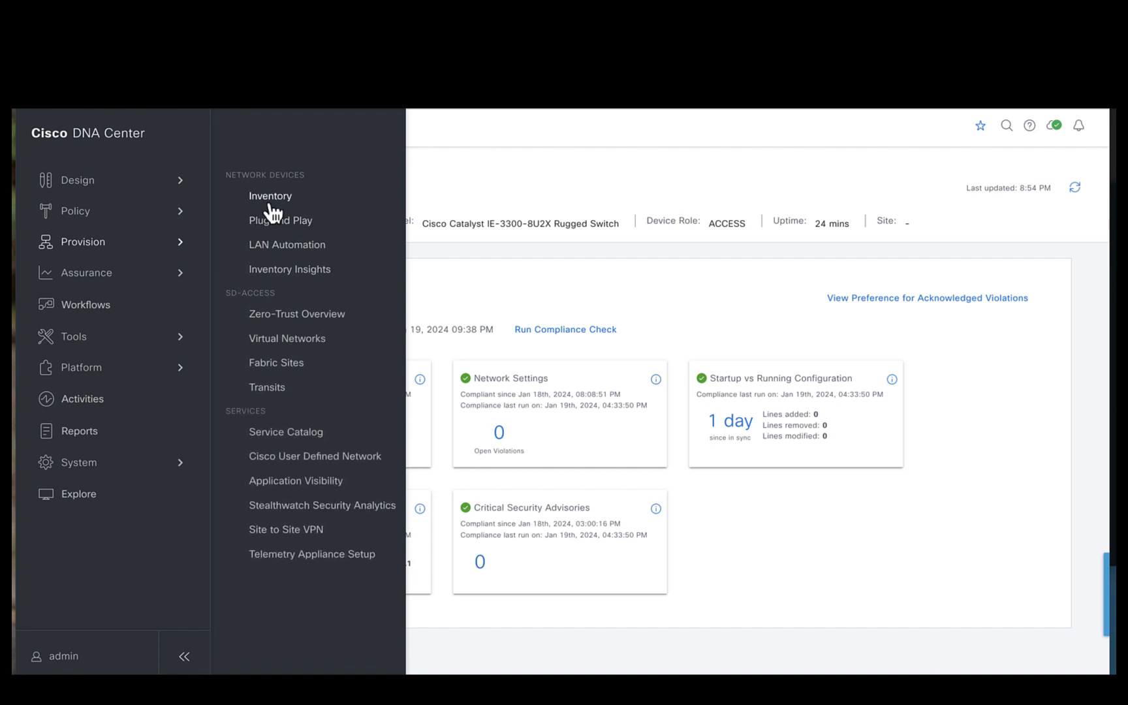
click(268, 202)
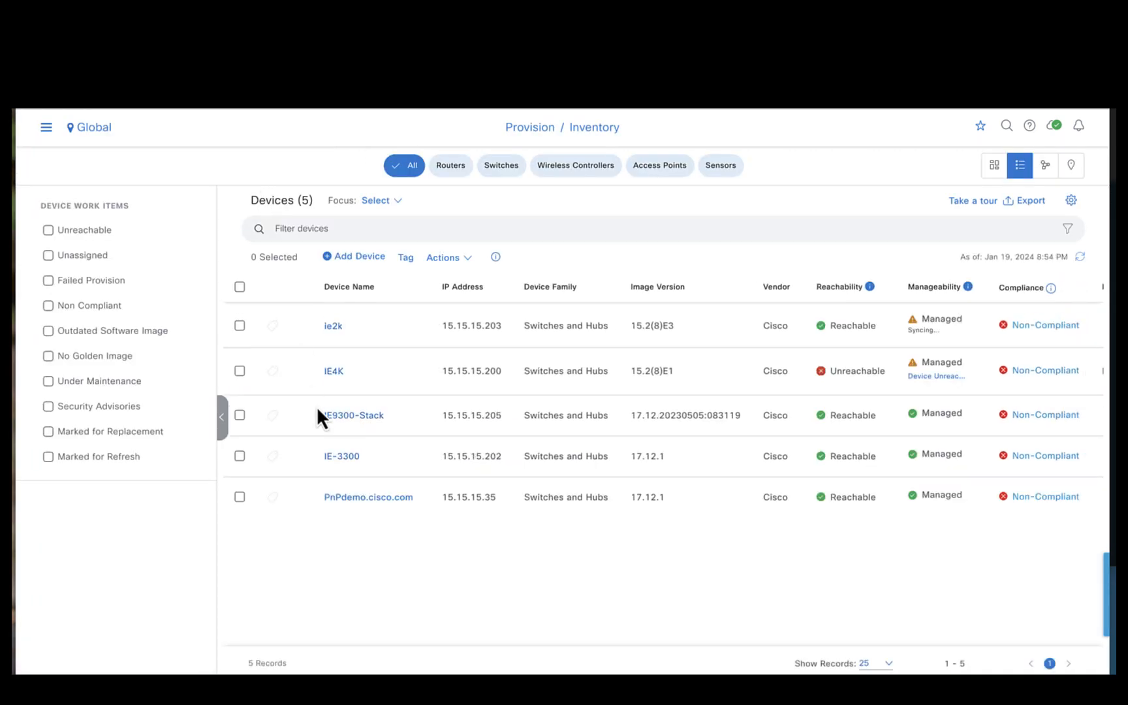
click(240, 456)
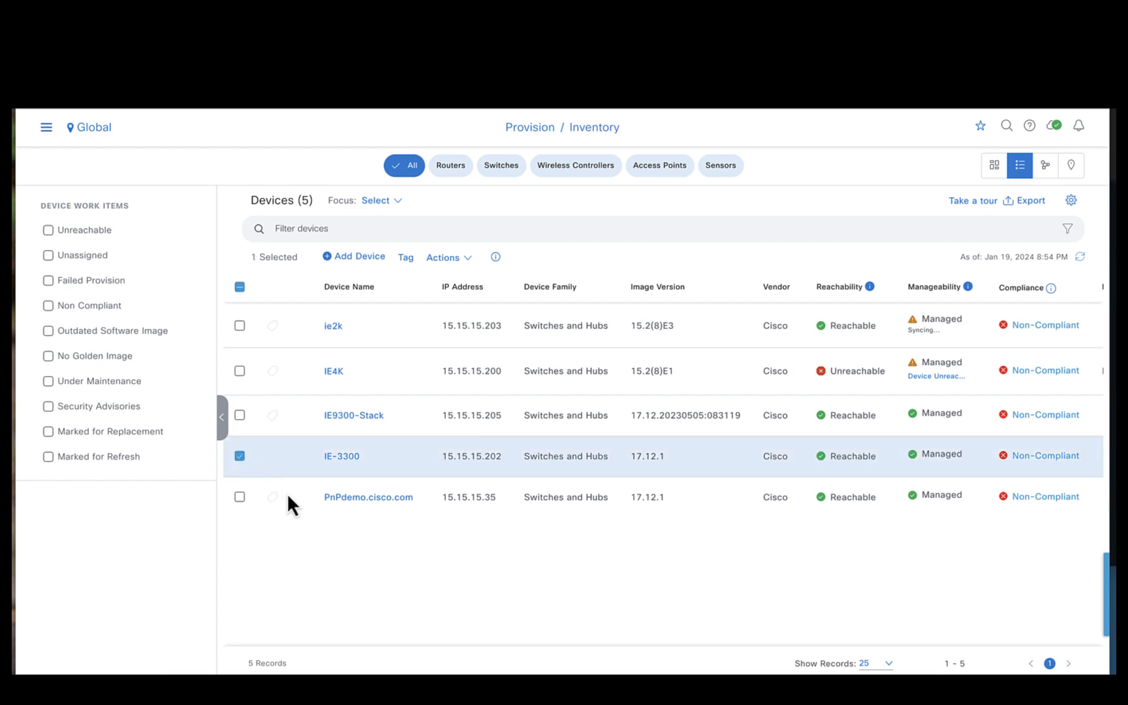
click(239, 496)
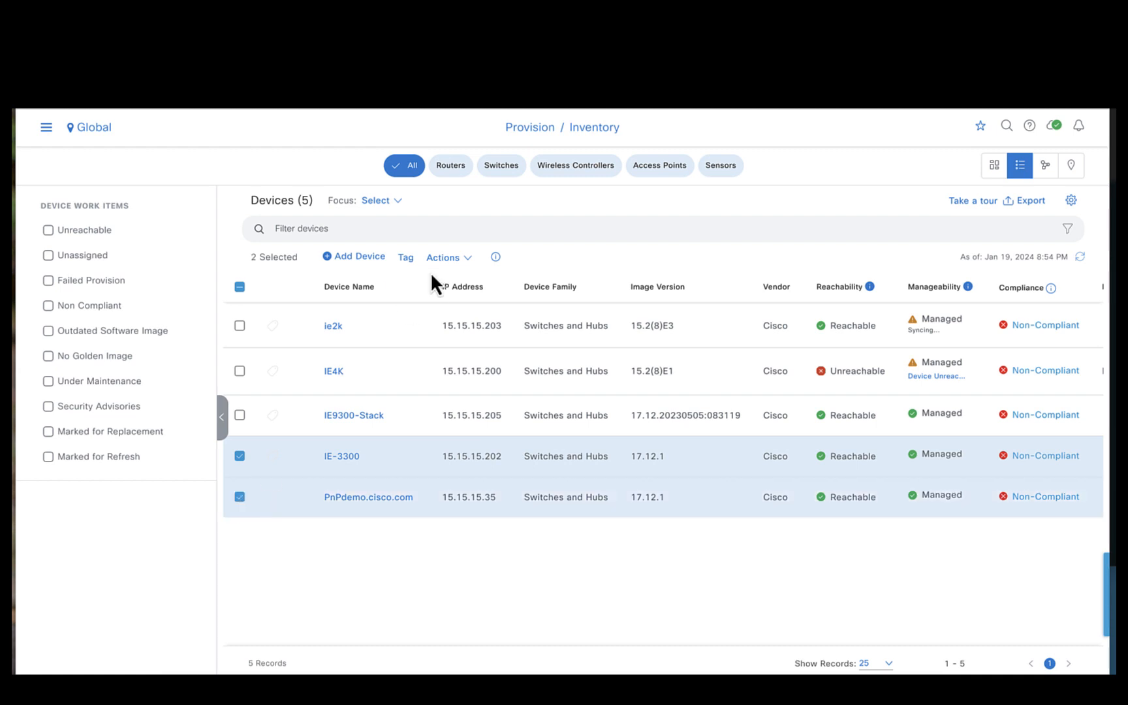
click(459, 259)
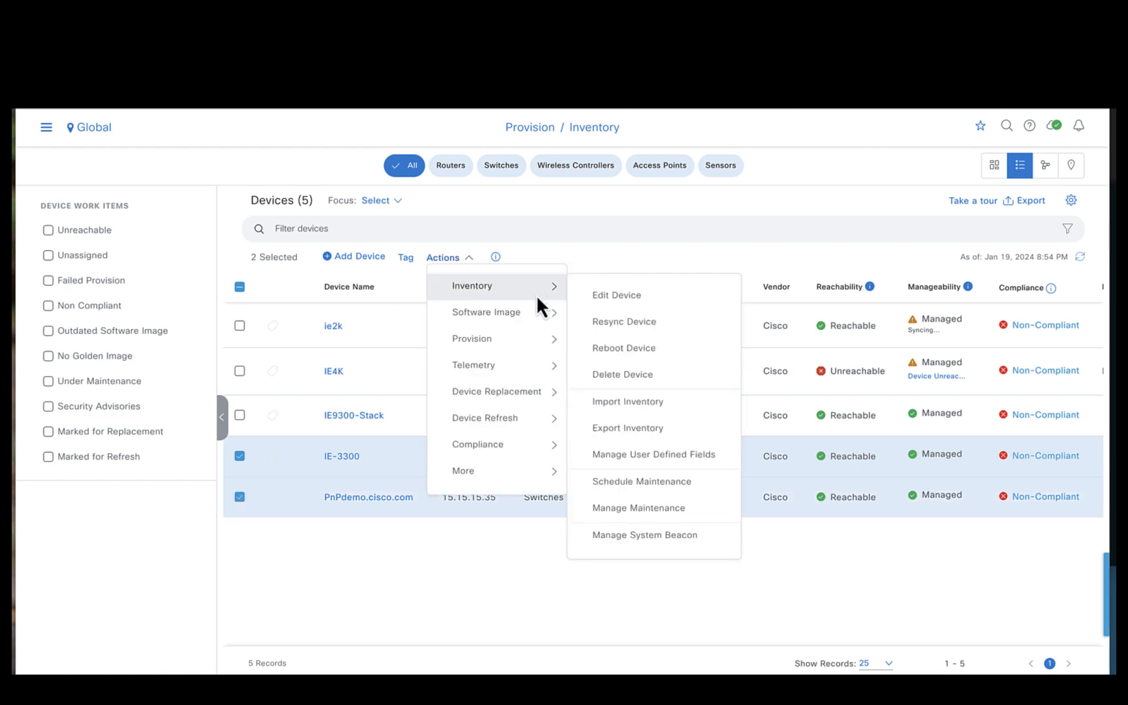
mouse_move(542, 320)
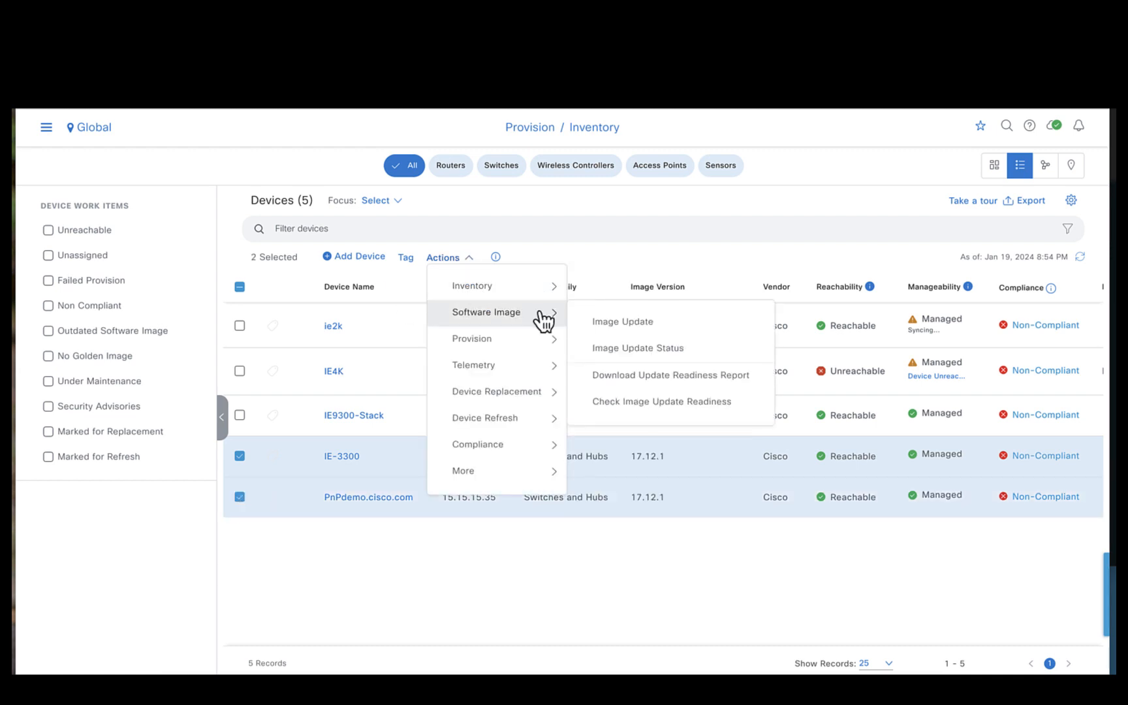
click(626, 323)
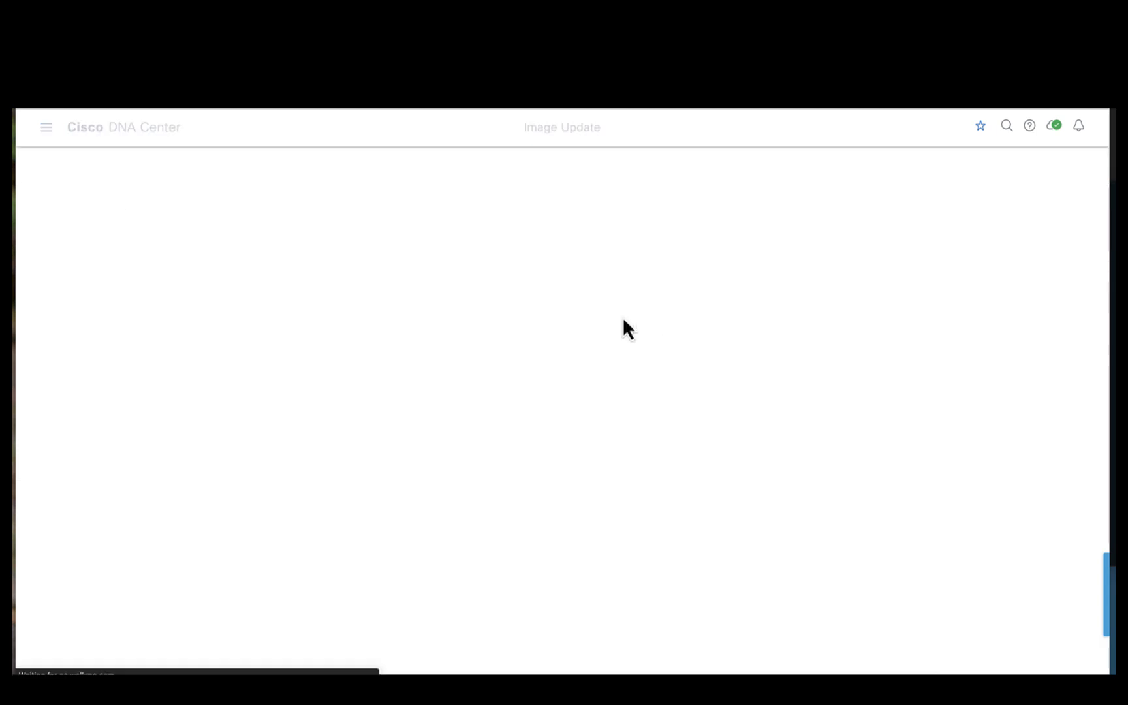
Name the image update task Update_3300_3400_17131 and continue the workflow to the software distribution checks.
click(206, 311)
text(U)
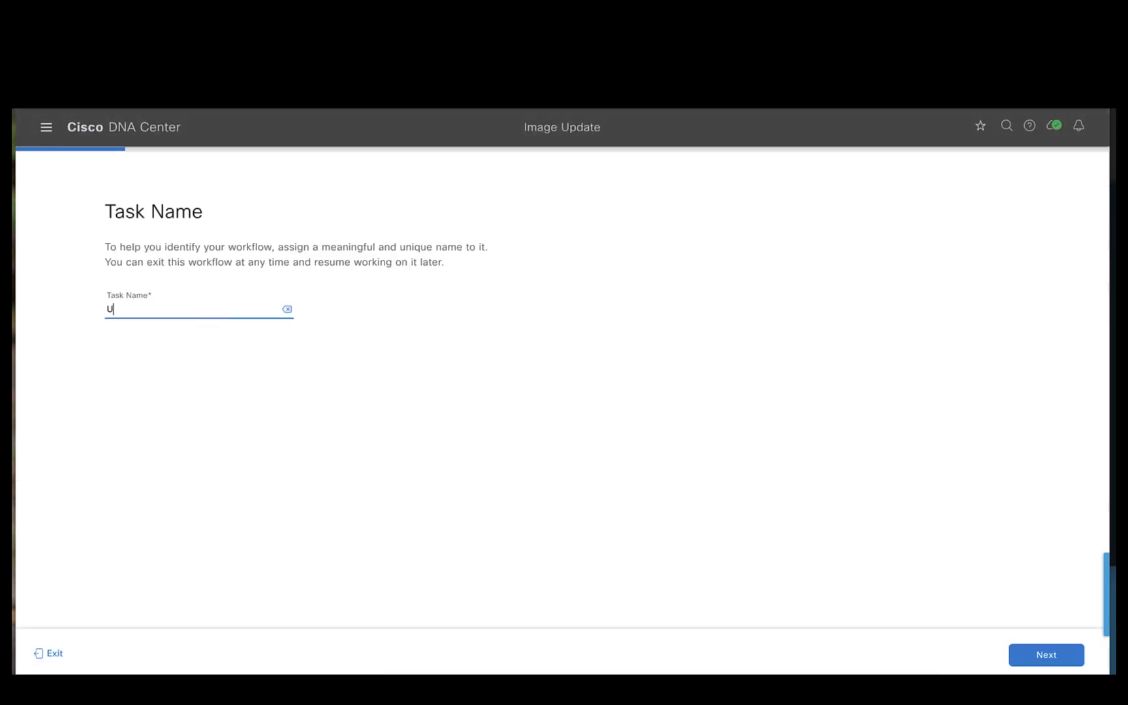
text(pdate_3300_3400_17131)
click(1055, 655)
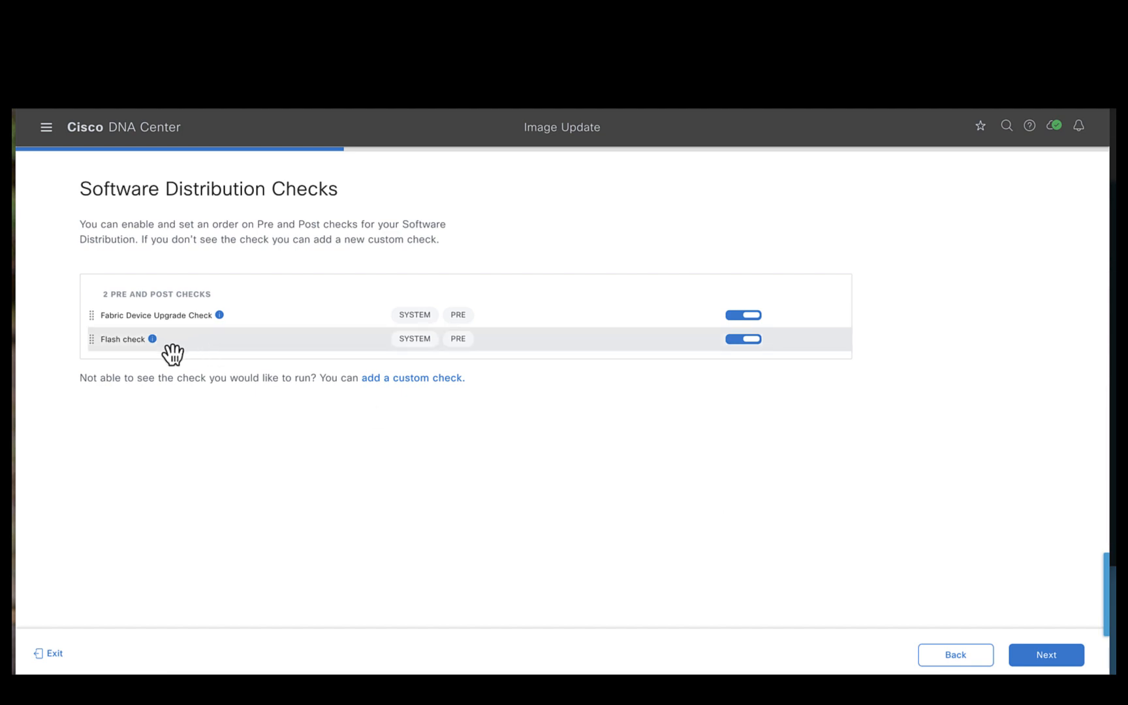
Keep all software distribution and activation checks enabled, without skipping activation, and continue to the activation order.
click(1052, 658)
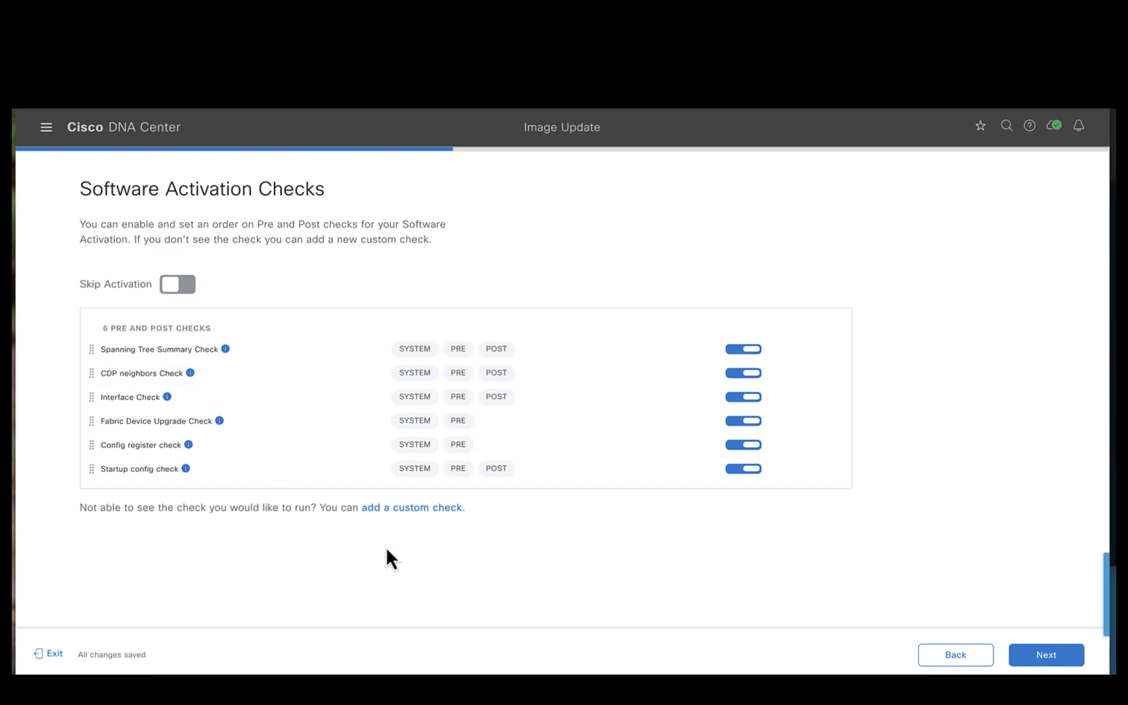
click(1057, 659)
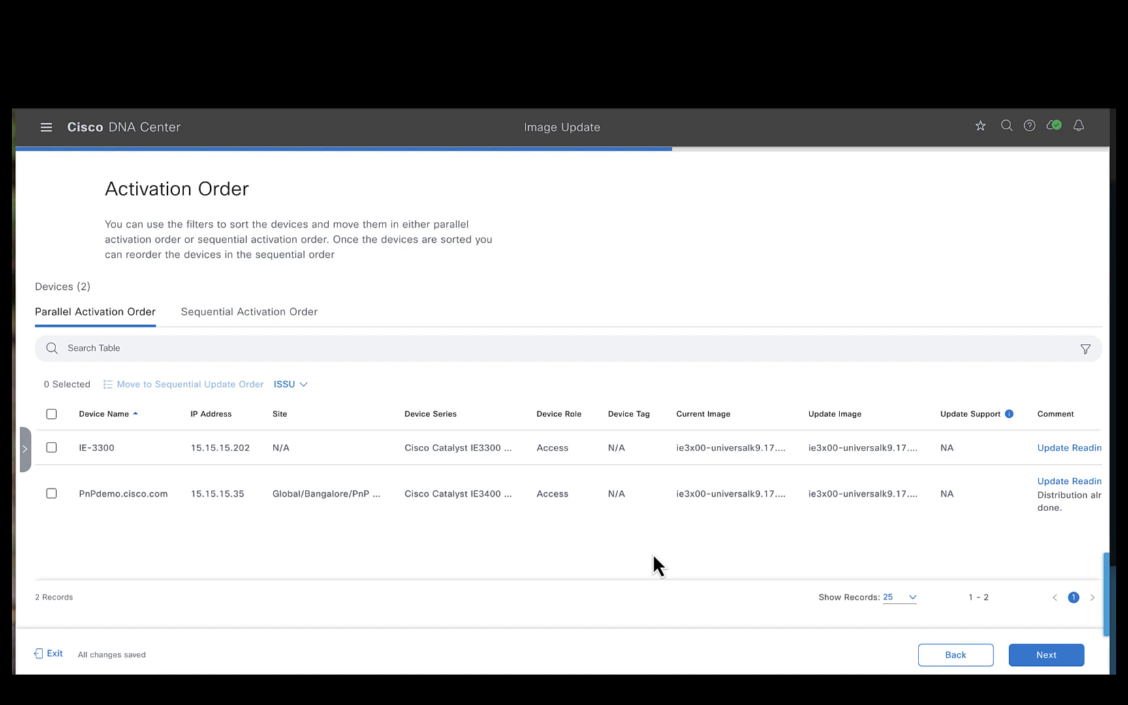
Move both IE-3300 and PnPdemo.cisco.com from the parallel to the sequential activation order and view the resulting sequential list.
click(51, 414)
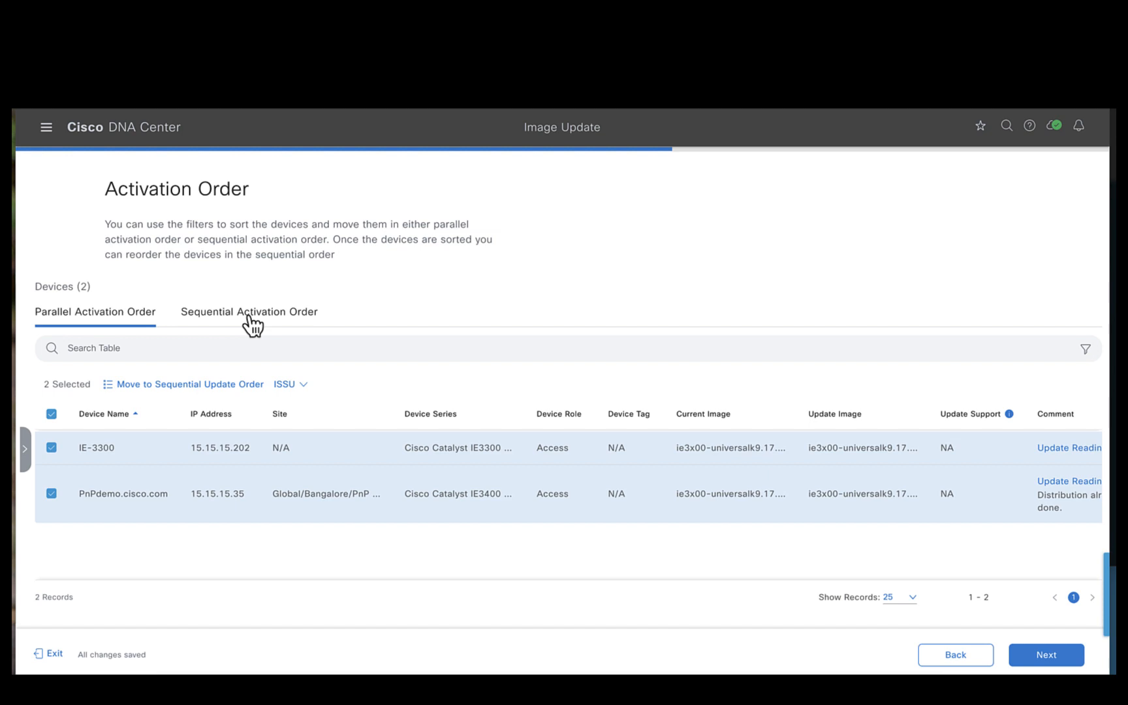
click(225, 385)
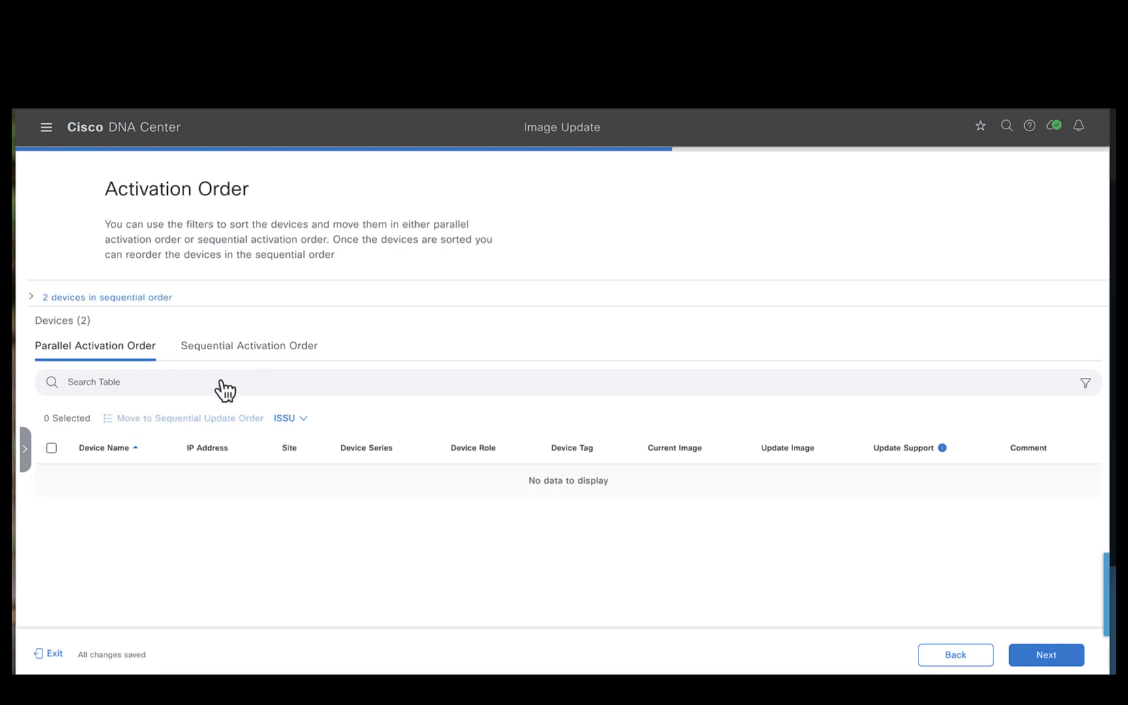
click(267, 365)
click(140, 359)
click(240, 356)
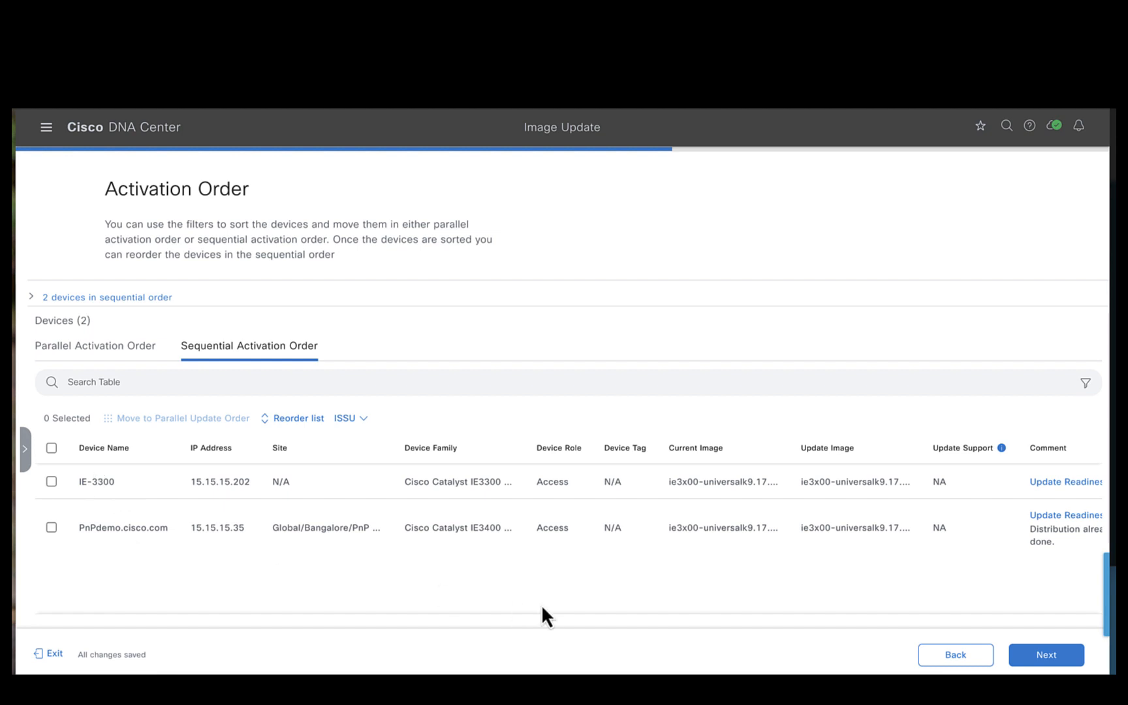
Continue to the summary, submit the Update_3300_3400_17131 task and open the image update status.
click(1031, 652)
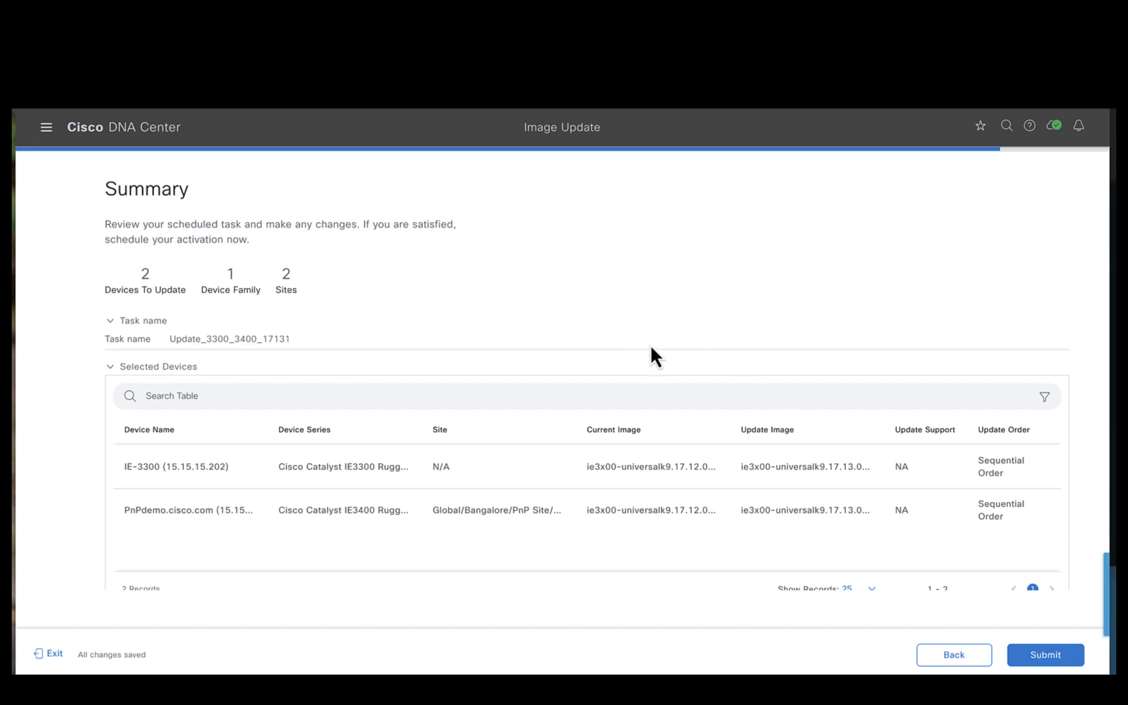
click(1060, 661)
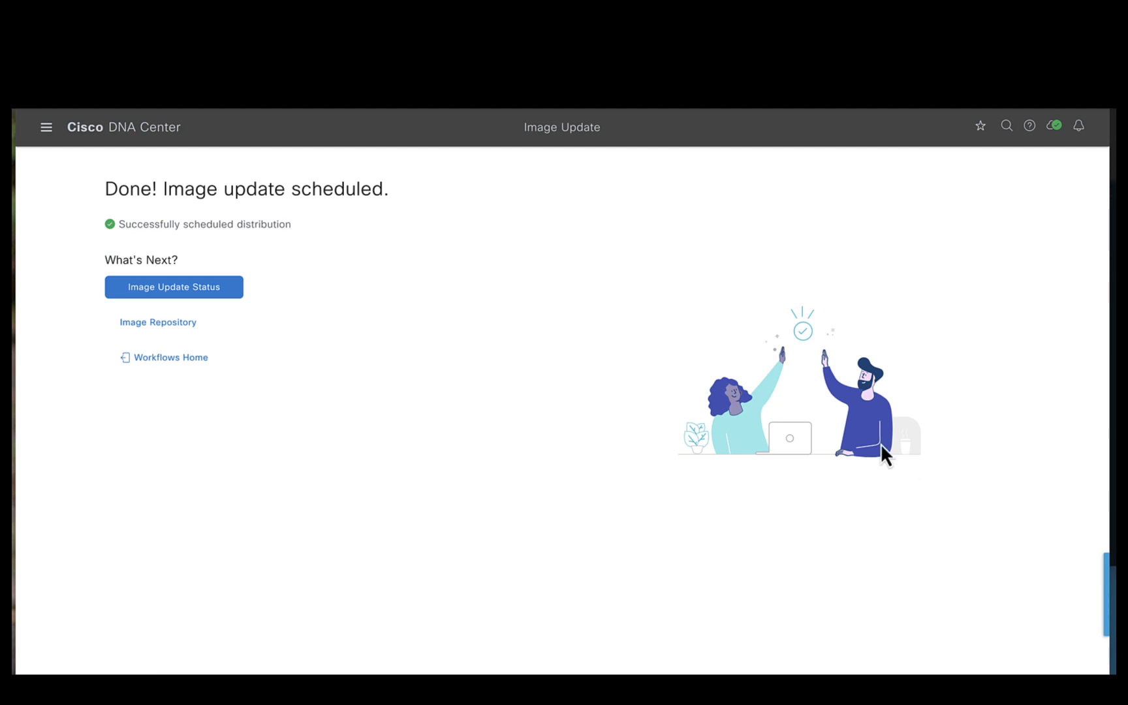
click(214, 295)
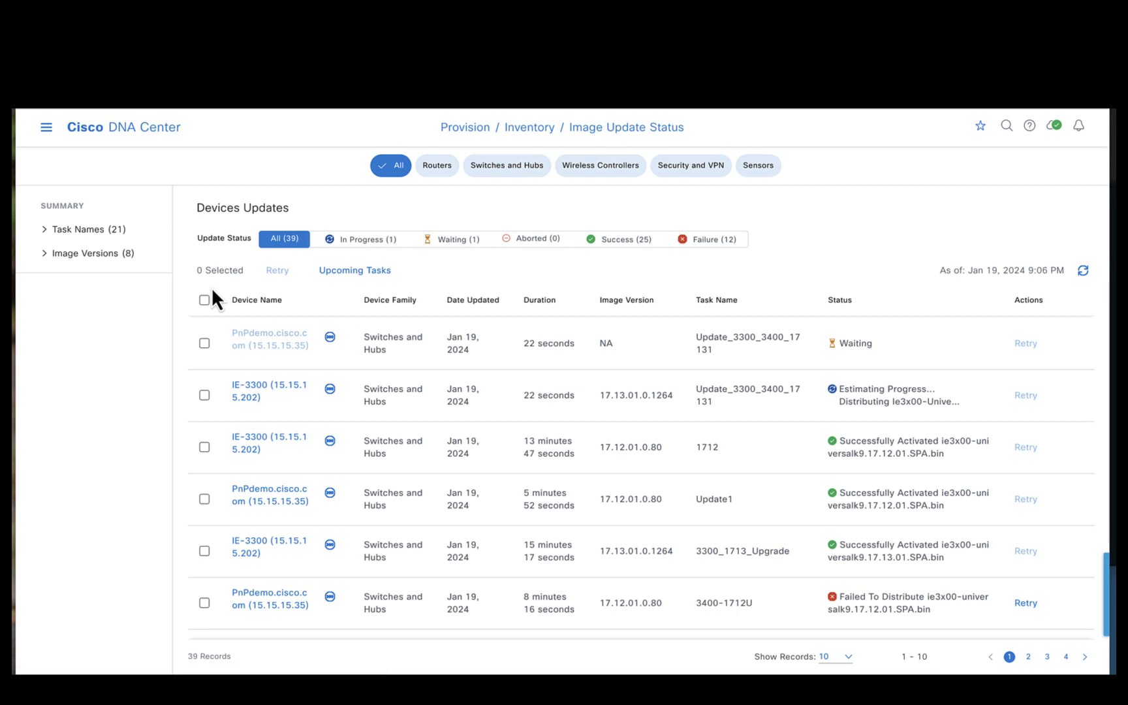
Compare the device updates by status, viewing the in-progress, full and waiting lists.
click(360, 238)
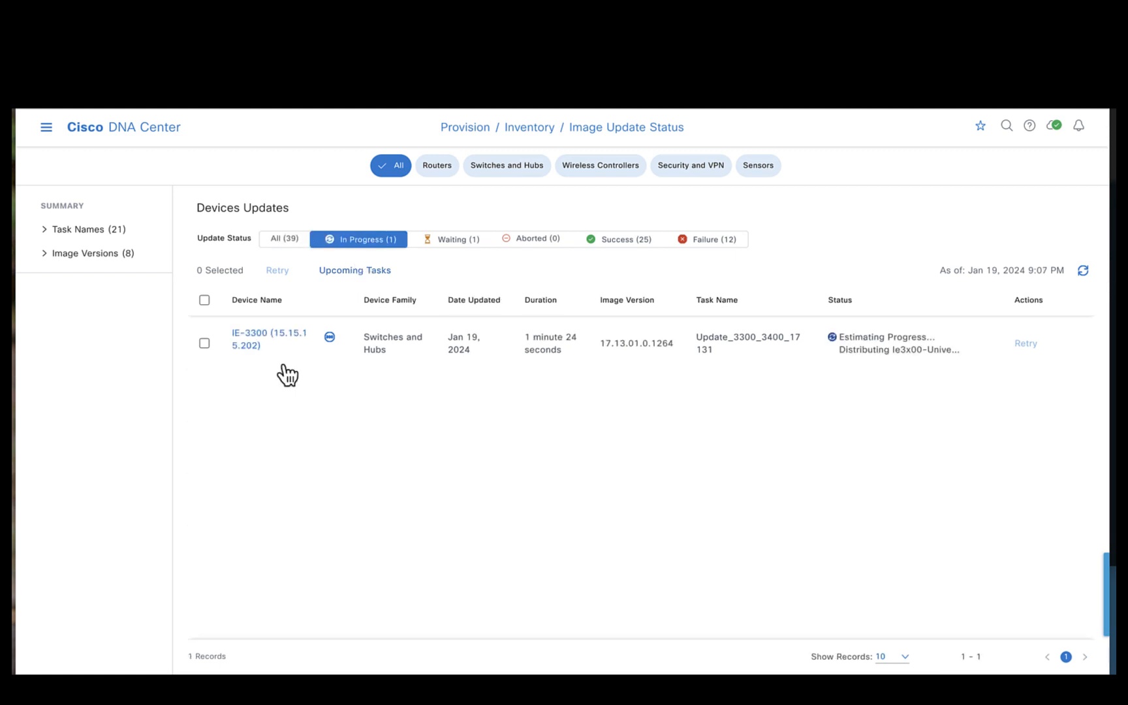
click(288, 241)
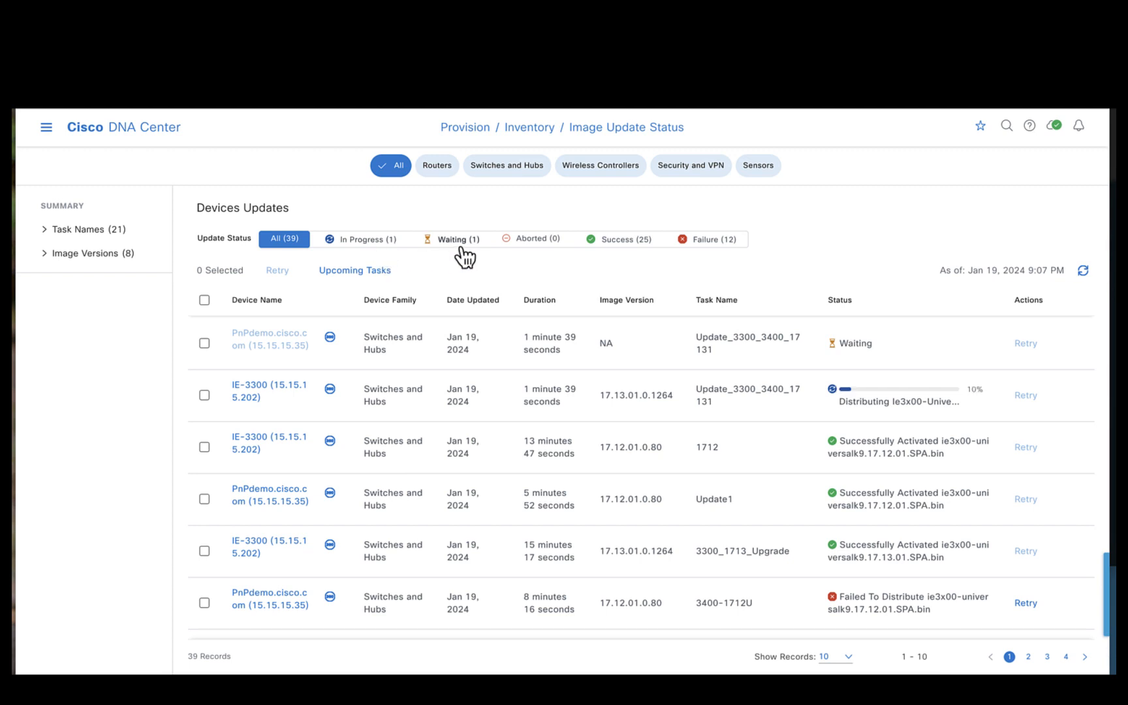
click(386, 239)
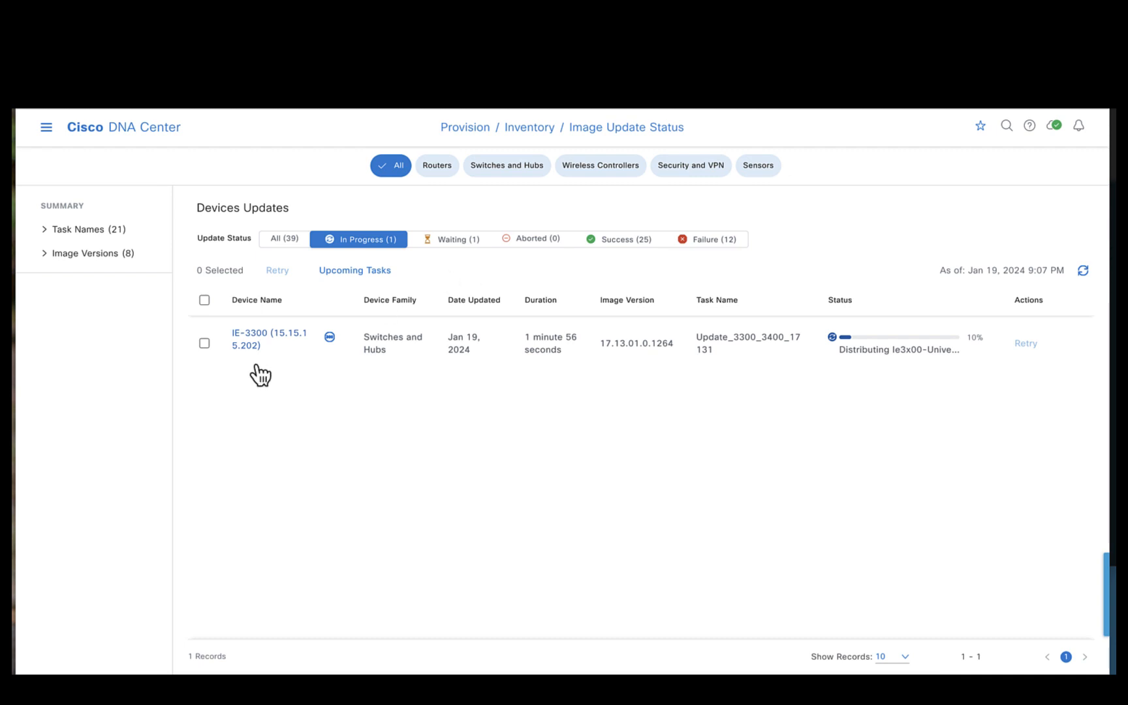
click(465, 247)
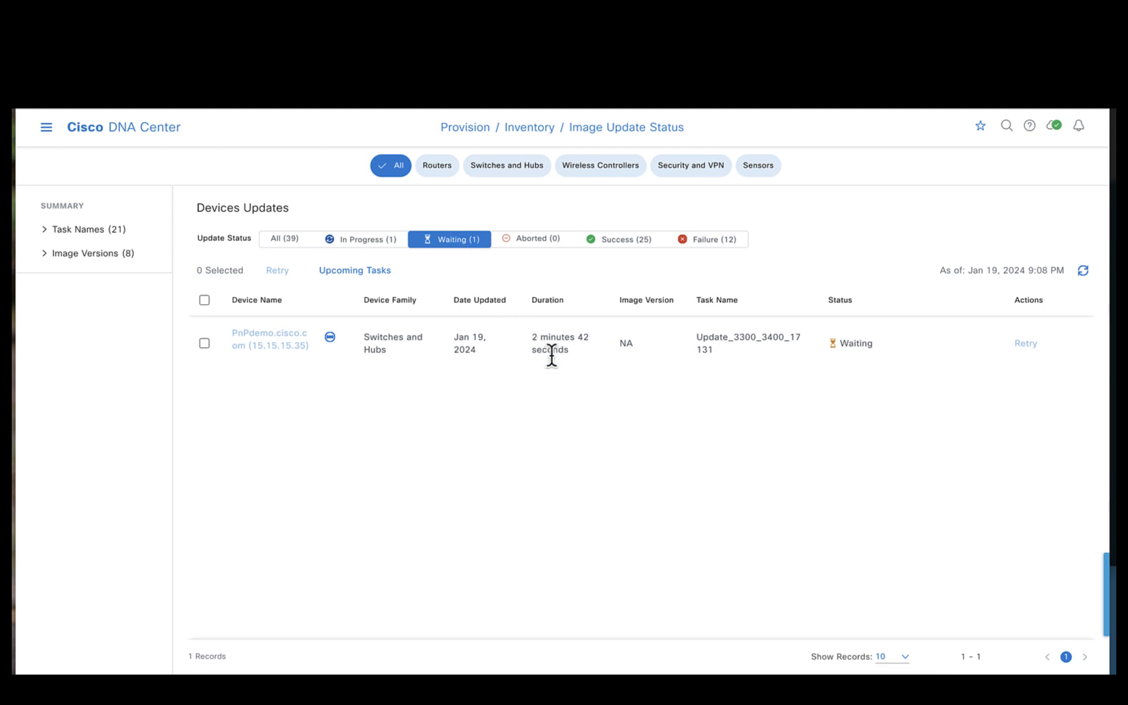
Open the in-progress IE-3300 image update details and examine its distribution operations.
click(369, 240)
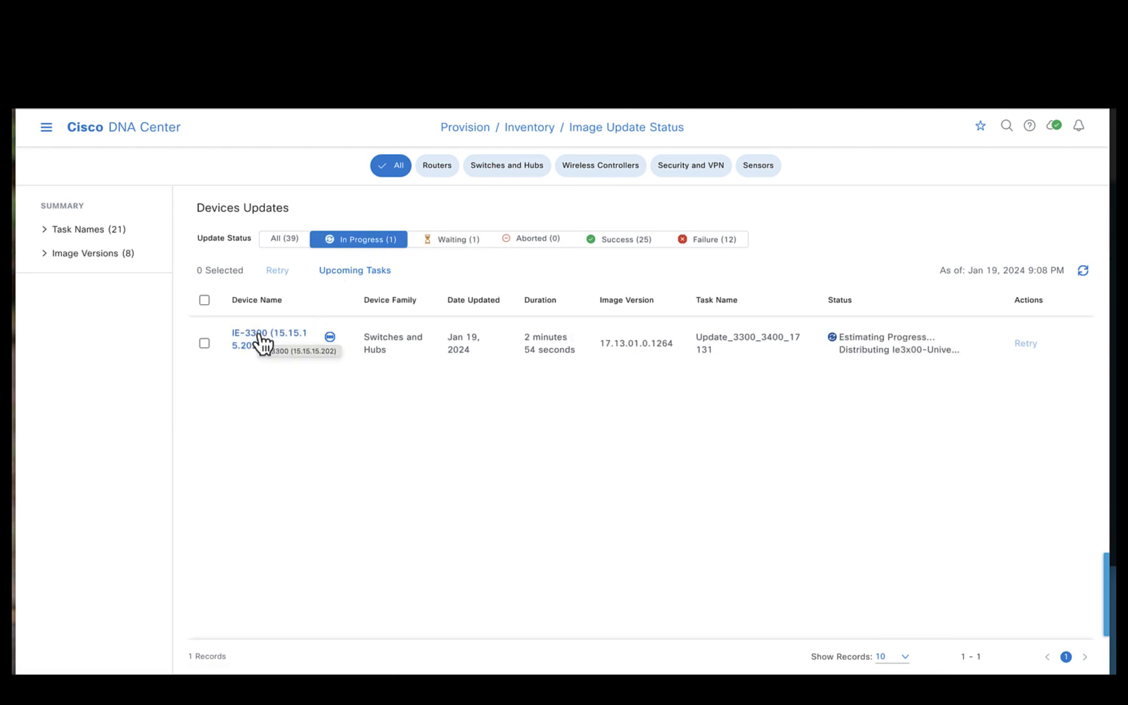
click(263, 341)
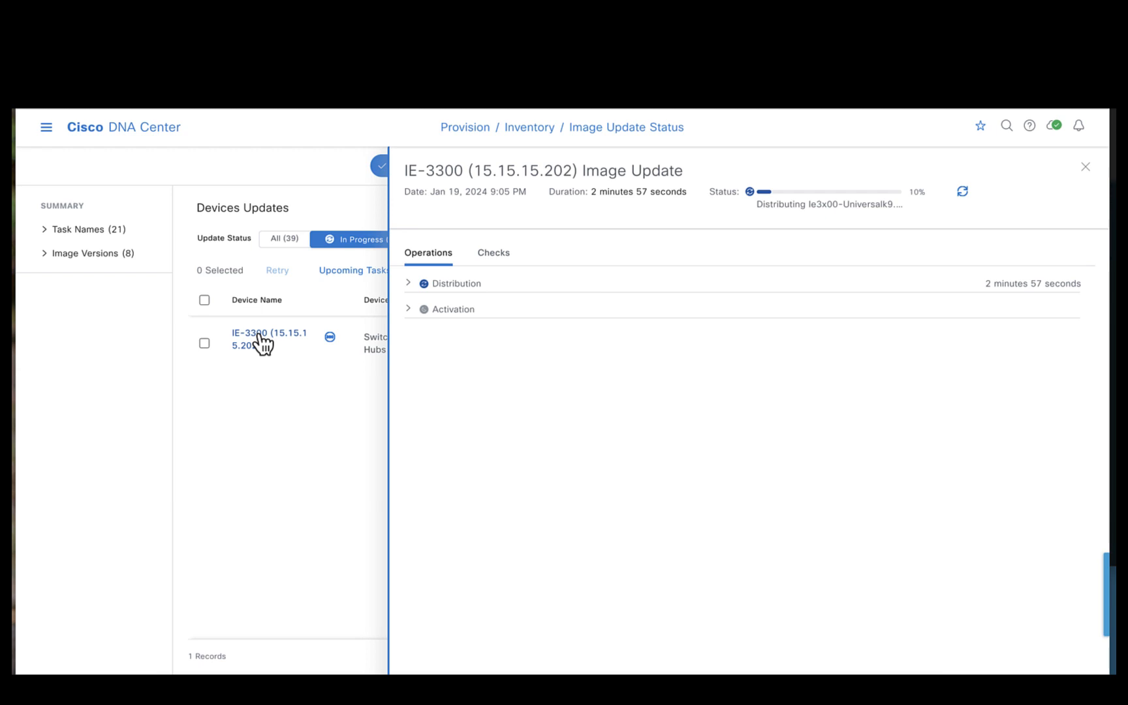
click(410, 284)
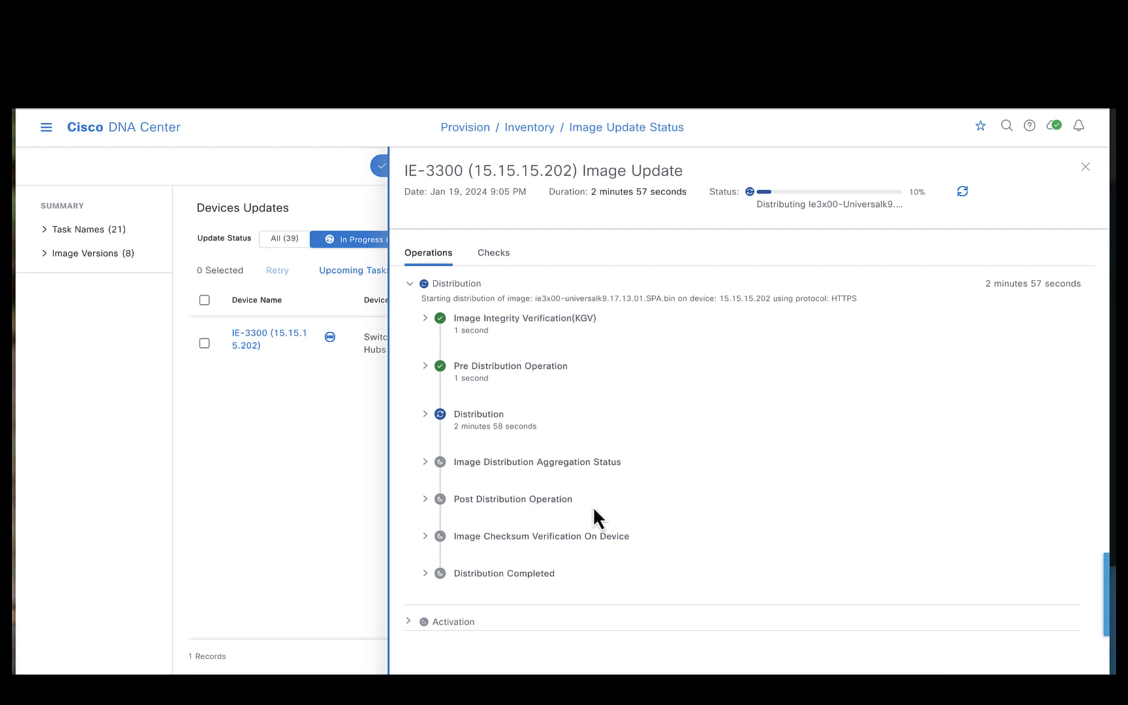
Switch to the IE-3300 terminal and run dir flash: | i bin twice to compare the image file's size as it downloads.
click(552, 700)
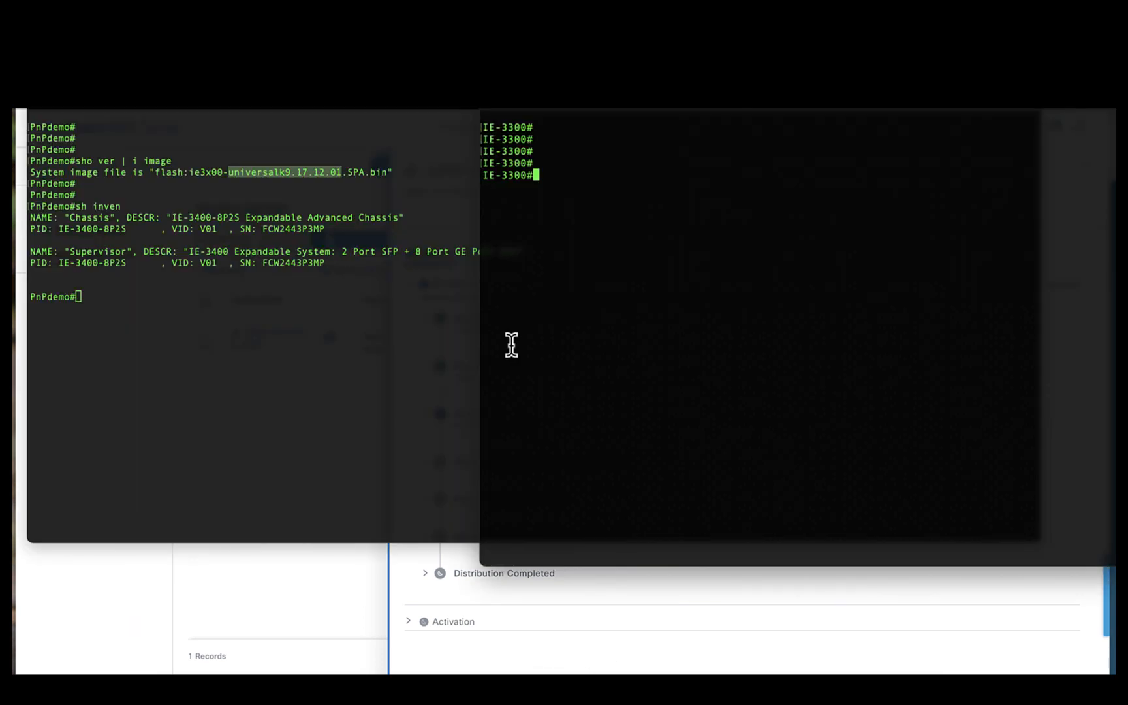
text(dir flash: | i bin)
key(Return)
key(Return)
key(Return)
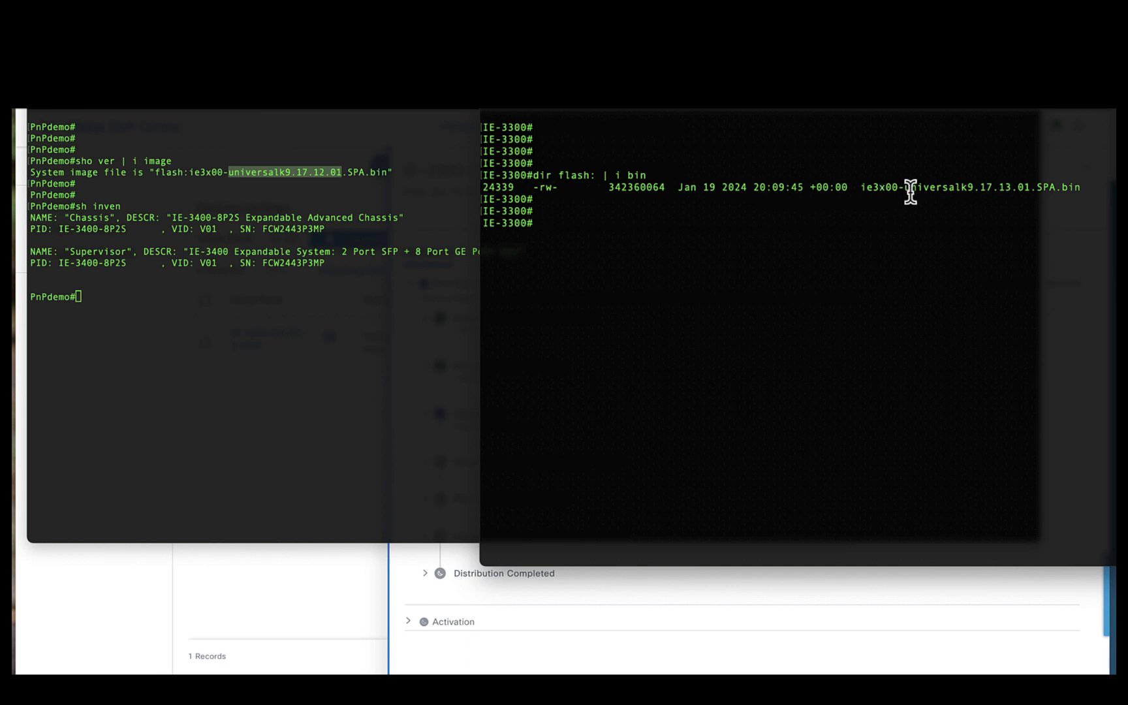
key(Up)
key(Return)
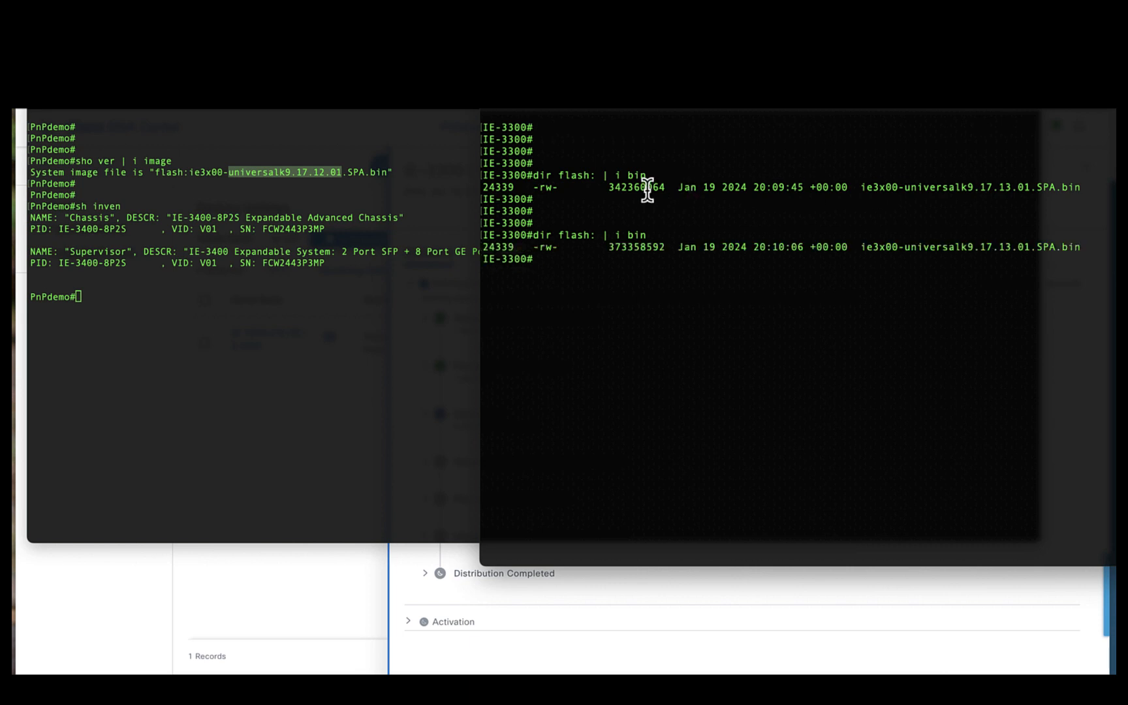
double_click(647, 247)
click(667, 274)
Show the install summary of the IE-3300 with sho ins sum.
key(Return)
key(Return)
text(so)
key(BackSpace)
key(BackSpace)
text(ho ins )
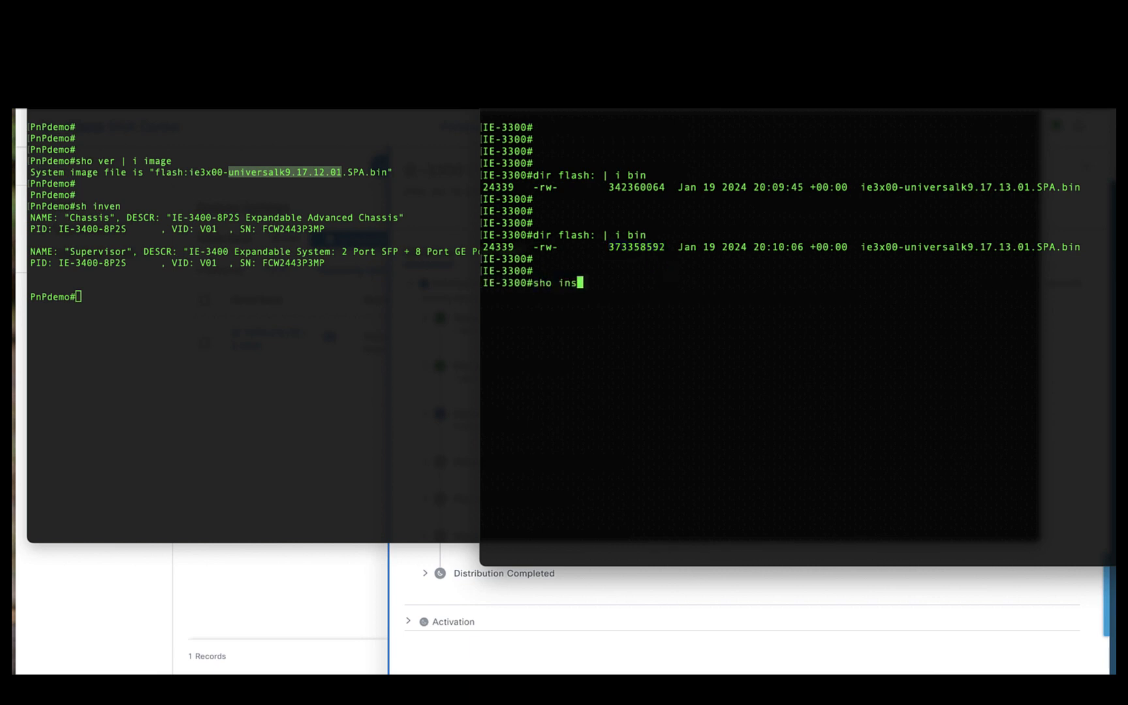
text(sum)
key(Return)
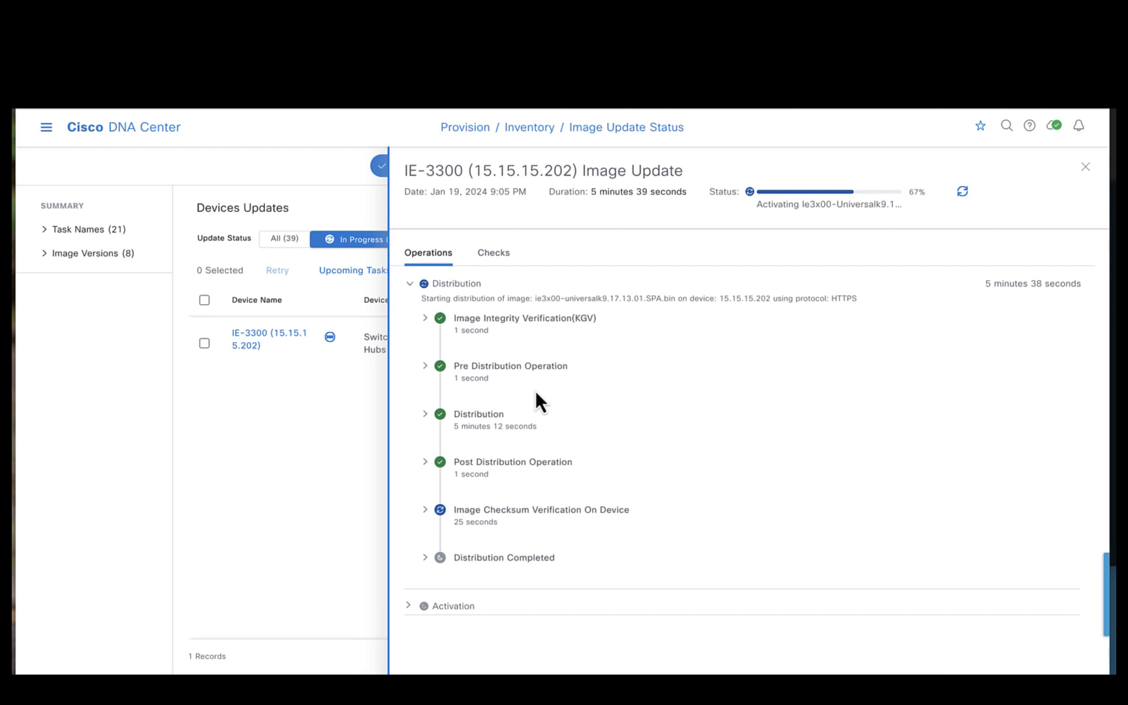
Refresh the IE-3300 update details and examine the distribution operations, the image checksum verification task and the activation operations.
click(963, 192)
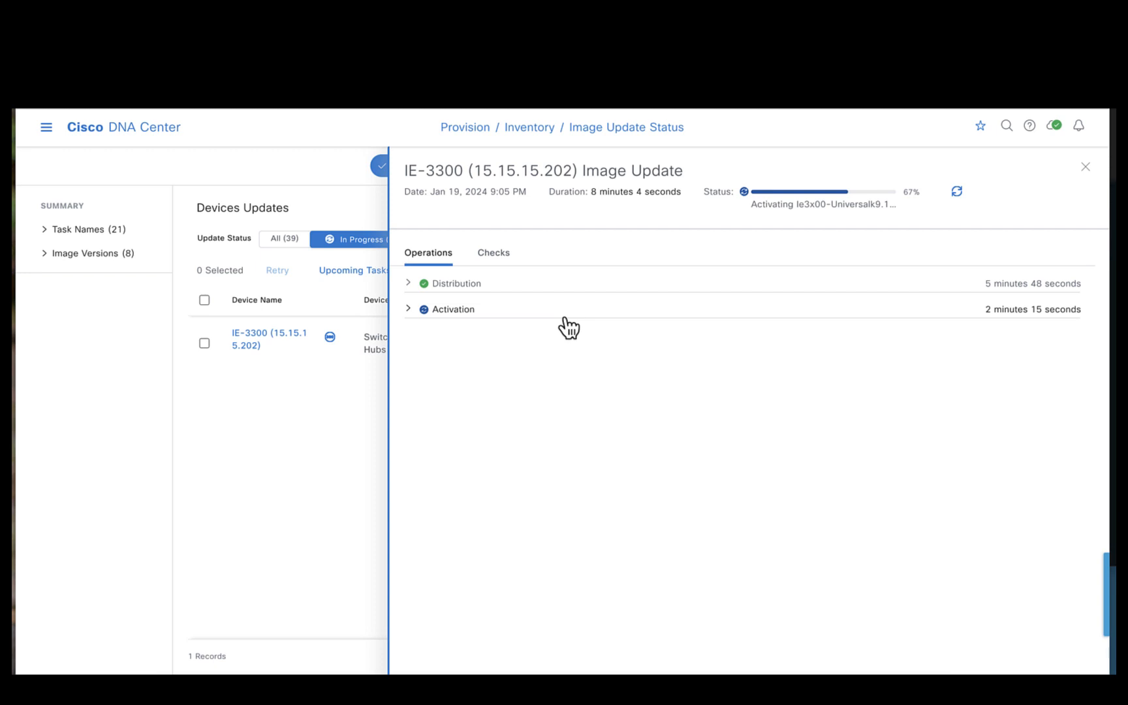
click(477, 289)
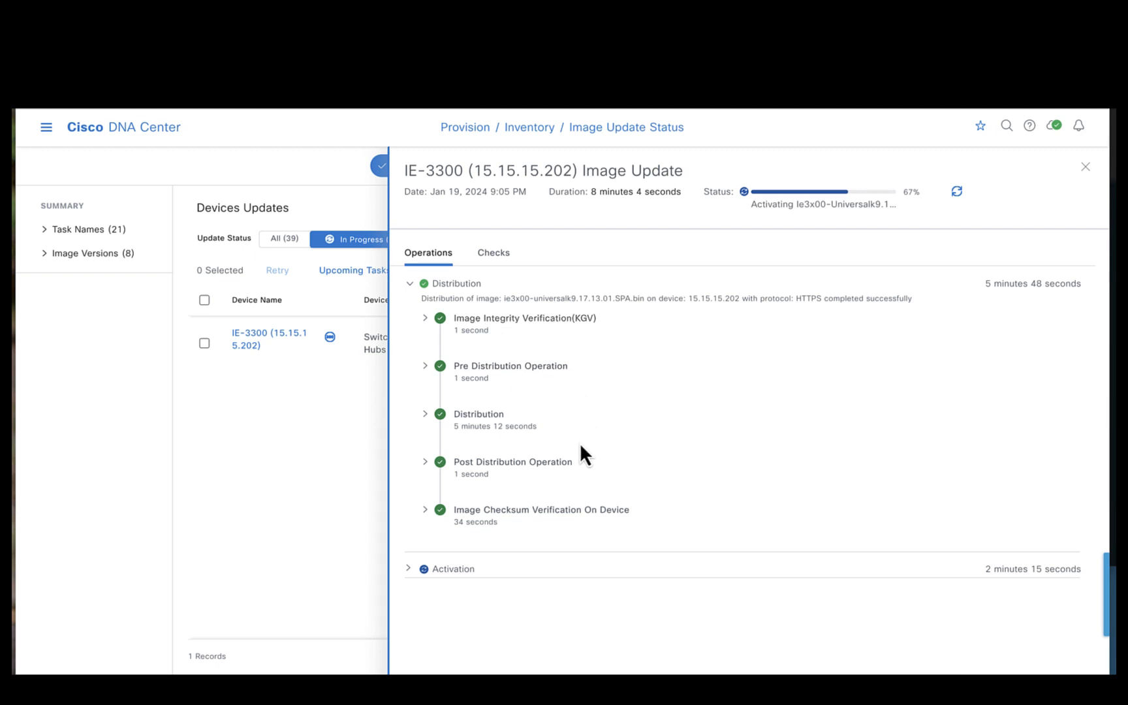
click(567, 523)
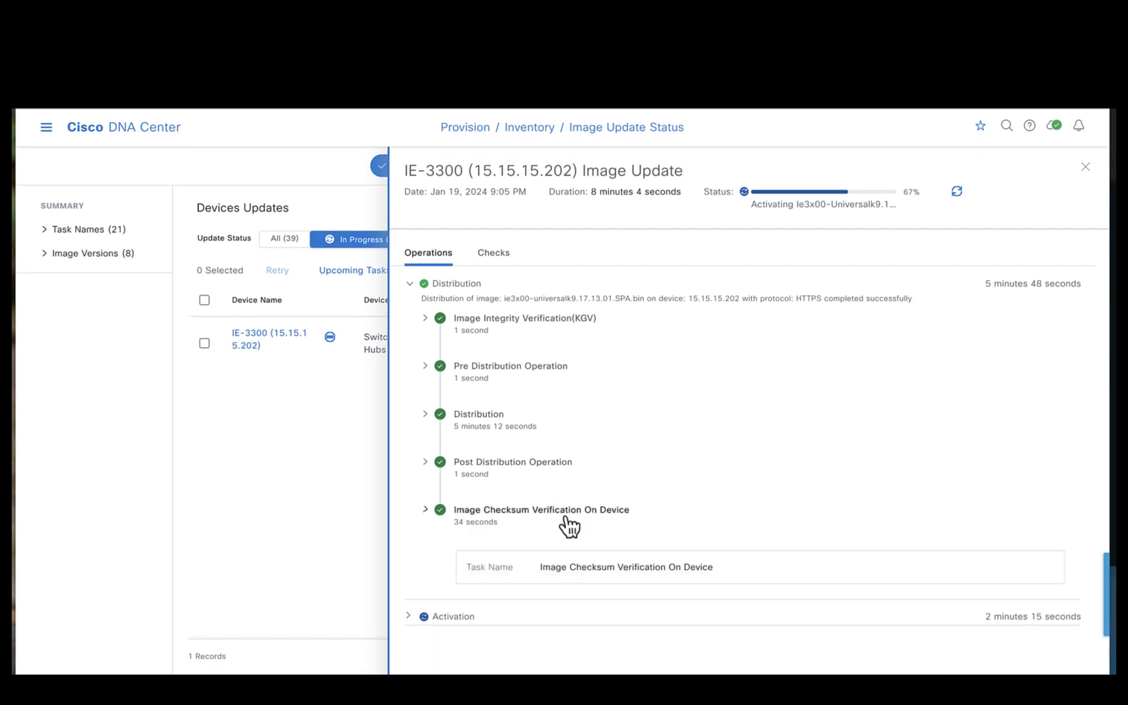
scroll(632, 494, down, 1)
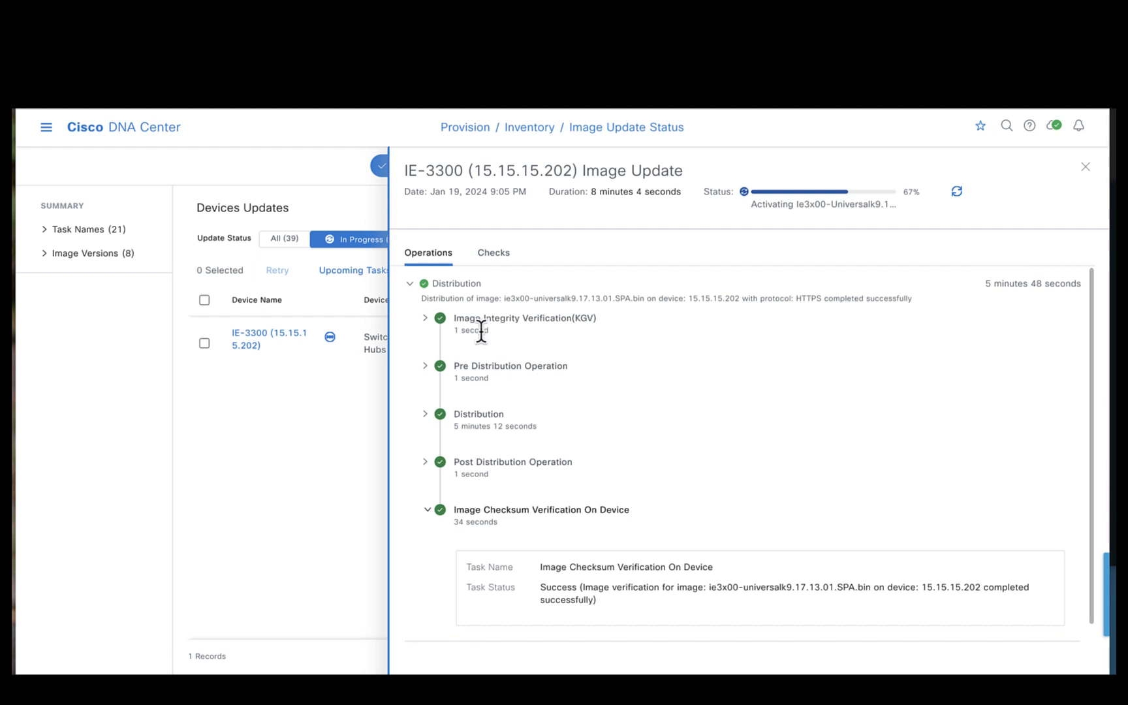
click(464, 643)
scroll(541, 508, down, 5)
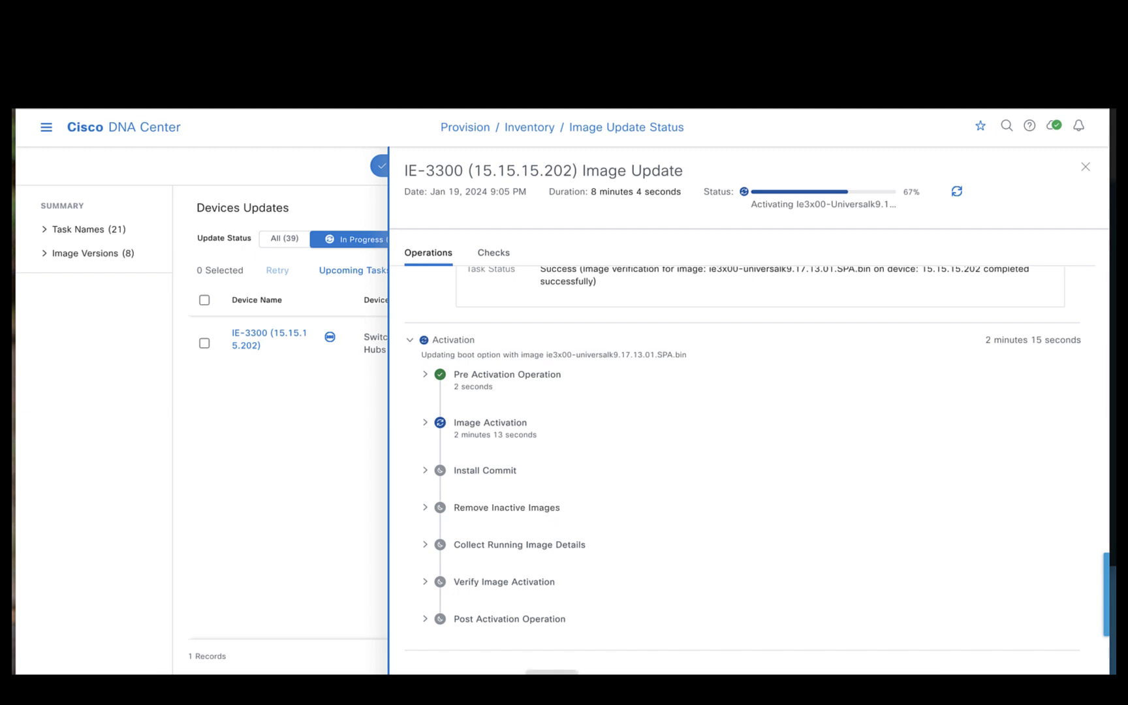
Switch to the IE-3300 terminal and examine the package loading line in its boot log.
click(551, 695)
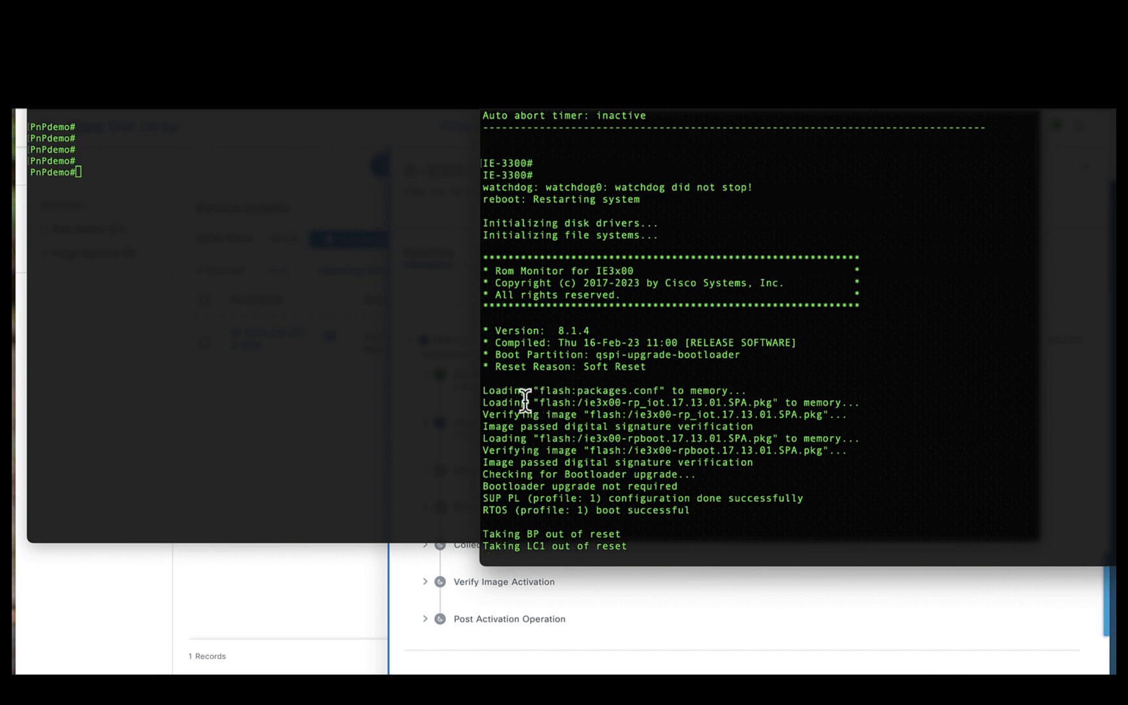
drag(486, 402, 793, 404)
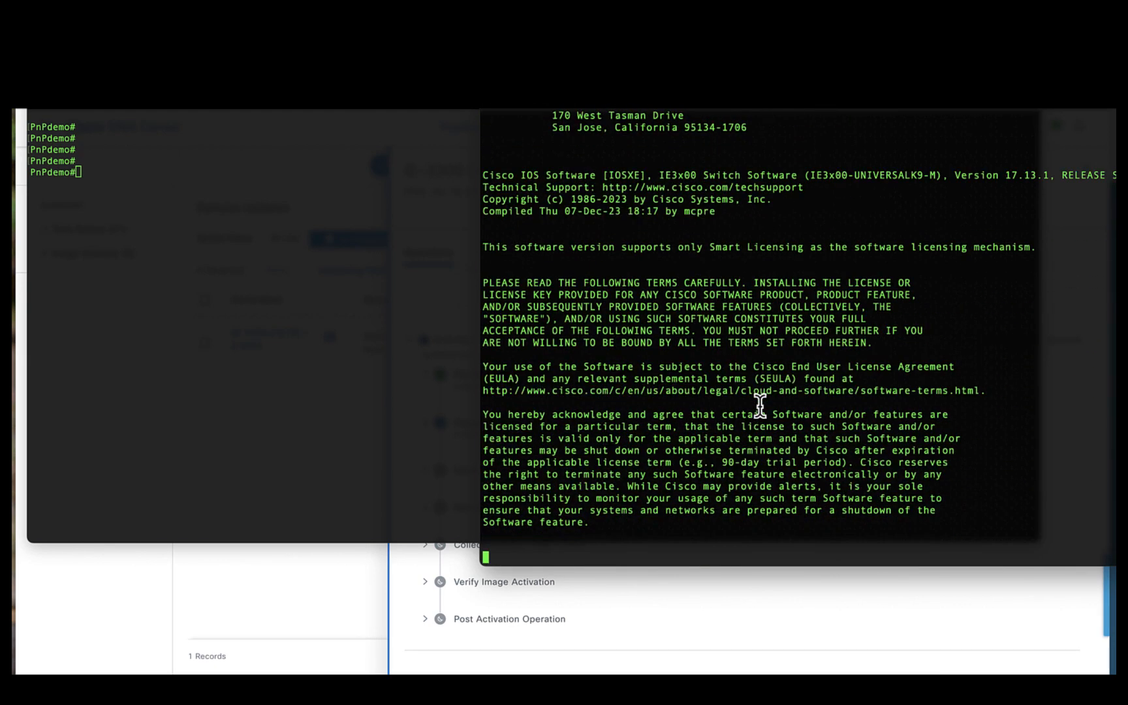
Return to Cisco DNA Center, refresh the IE-3300 update details and examine the Image Activation task under Activation.
click(823, 585)
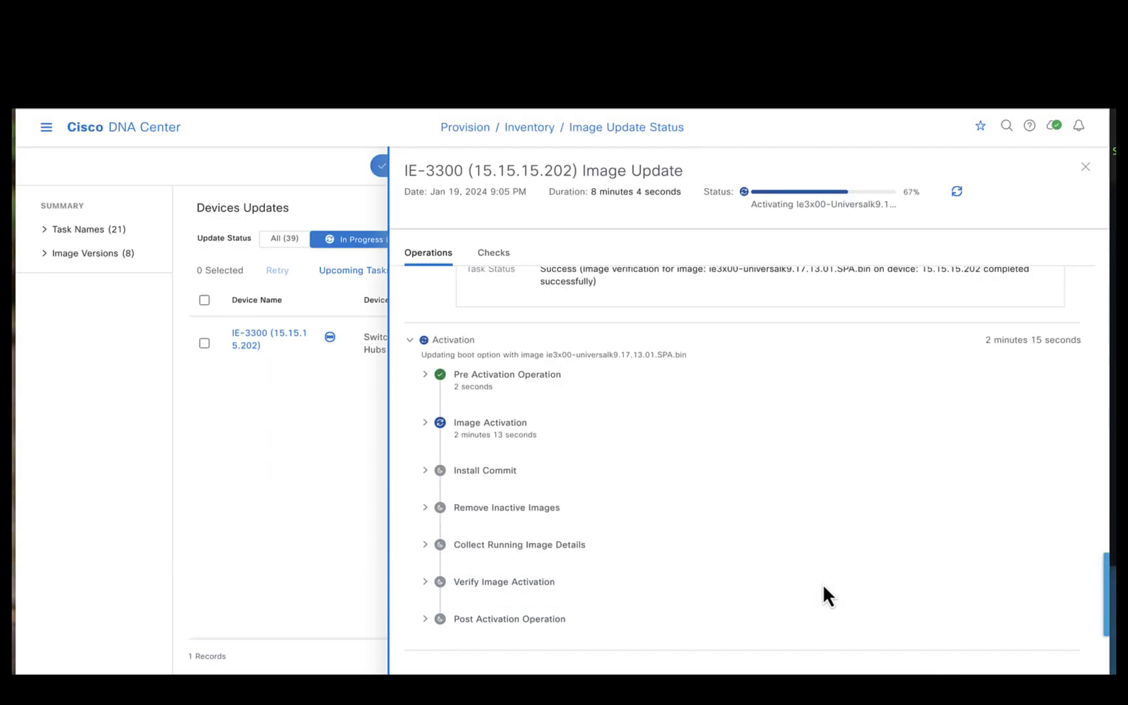
click(957, 191)
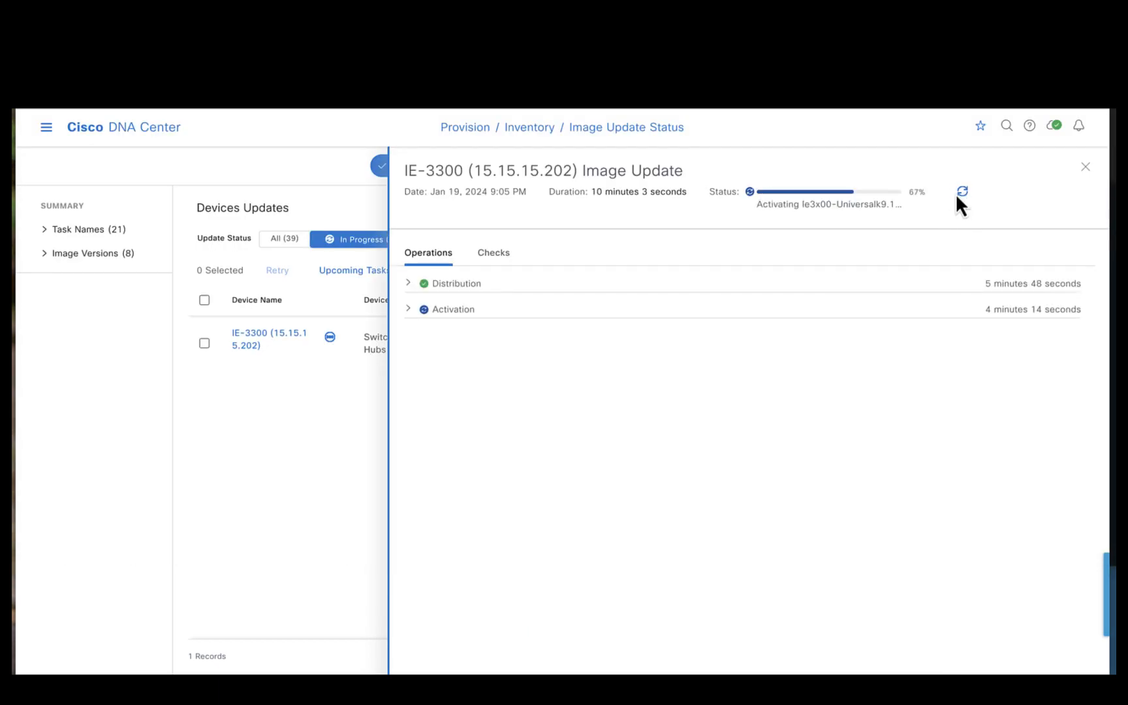
click(473, 316)
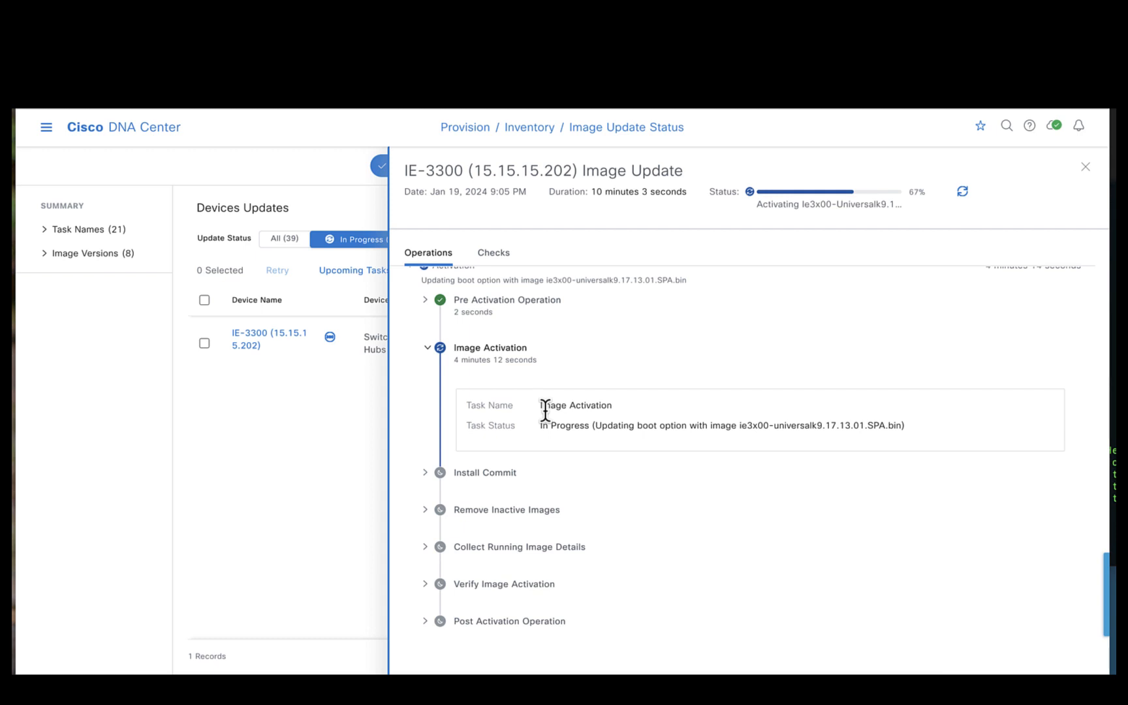
Switch to the IE-3300 terminal and enter privileged mode with en, supplying the enable password.
click(551, 692)
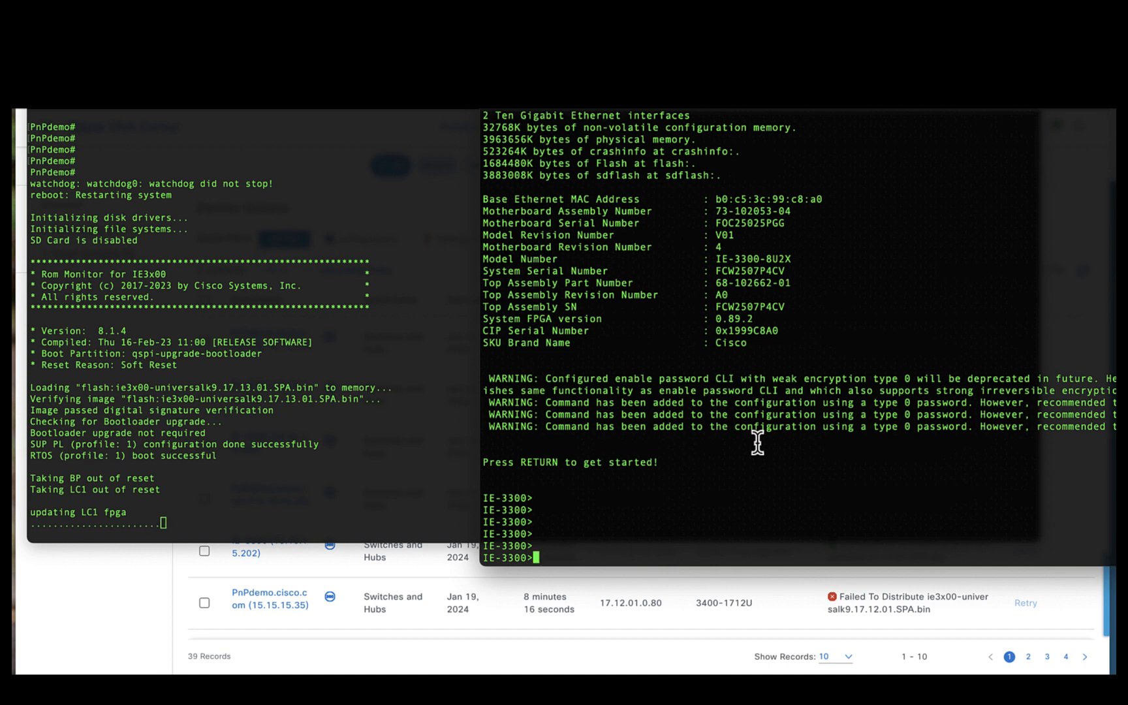
text(en)
key(Return)
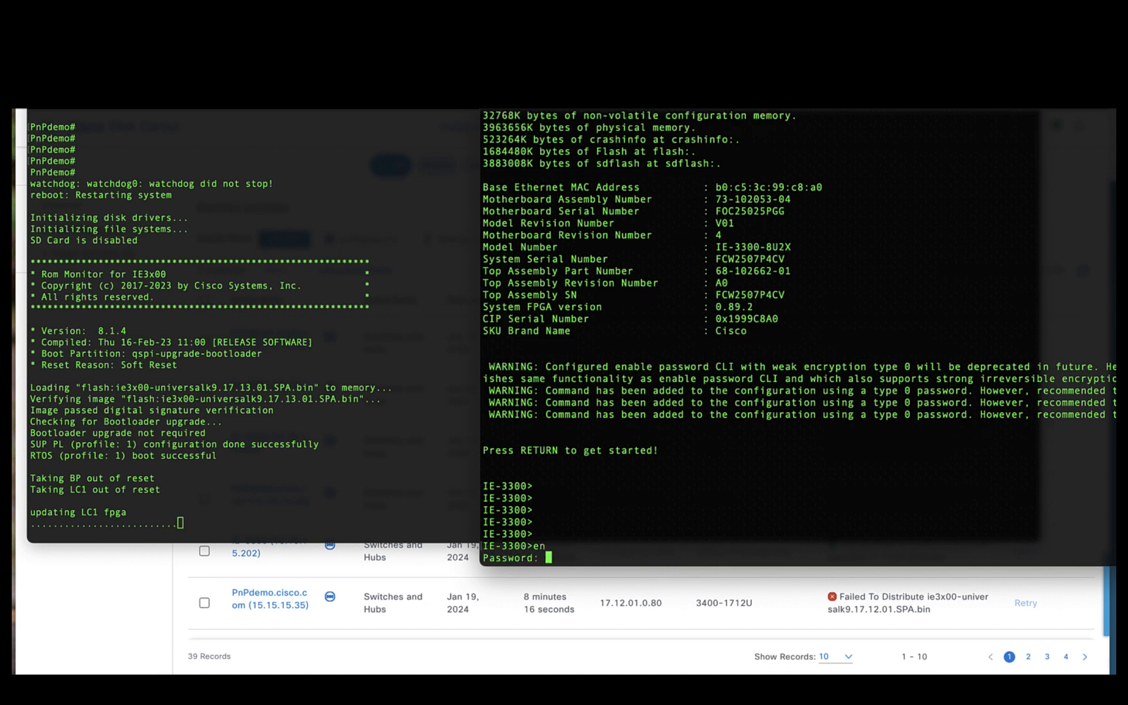
key(Return)
Display the system image file on the IE-3300 console with sh ver | i image.
text(sh ver | i image)
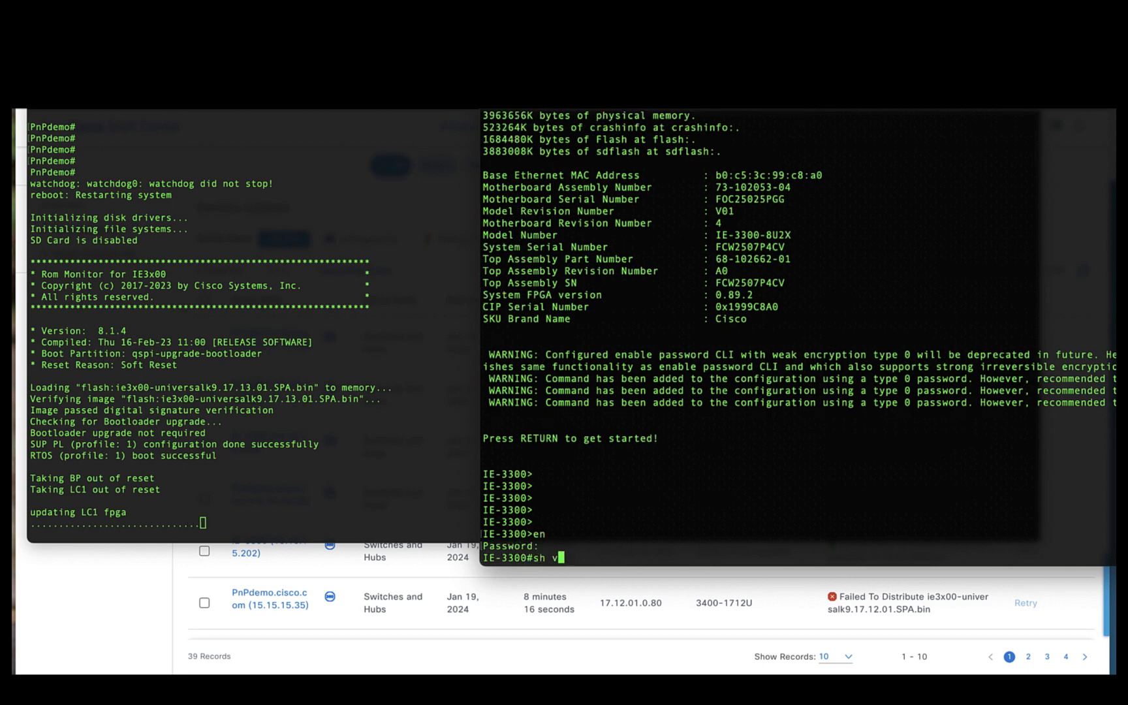
key(Return)
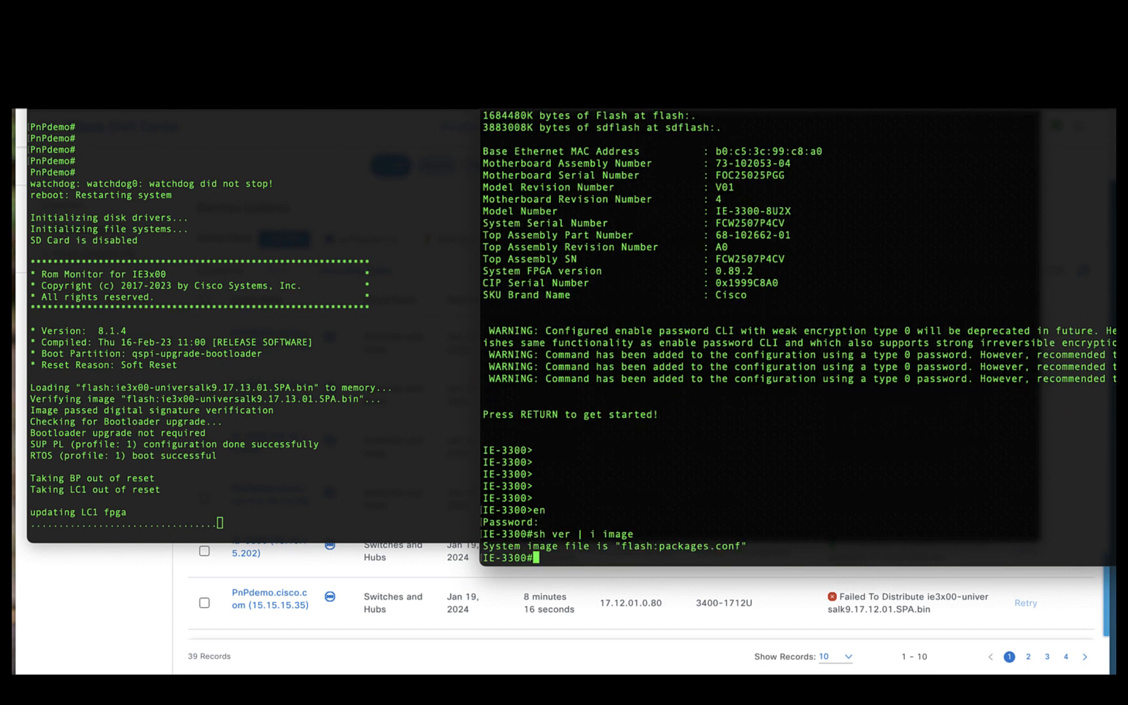
key(Return)
key(Return)
Run sho inst summ on the IE-3300, highlight the installed image version, and run show ver for the full version details.
text(sho inst summ)
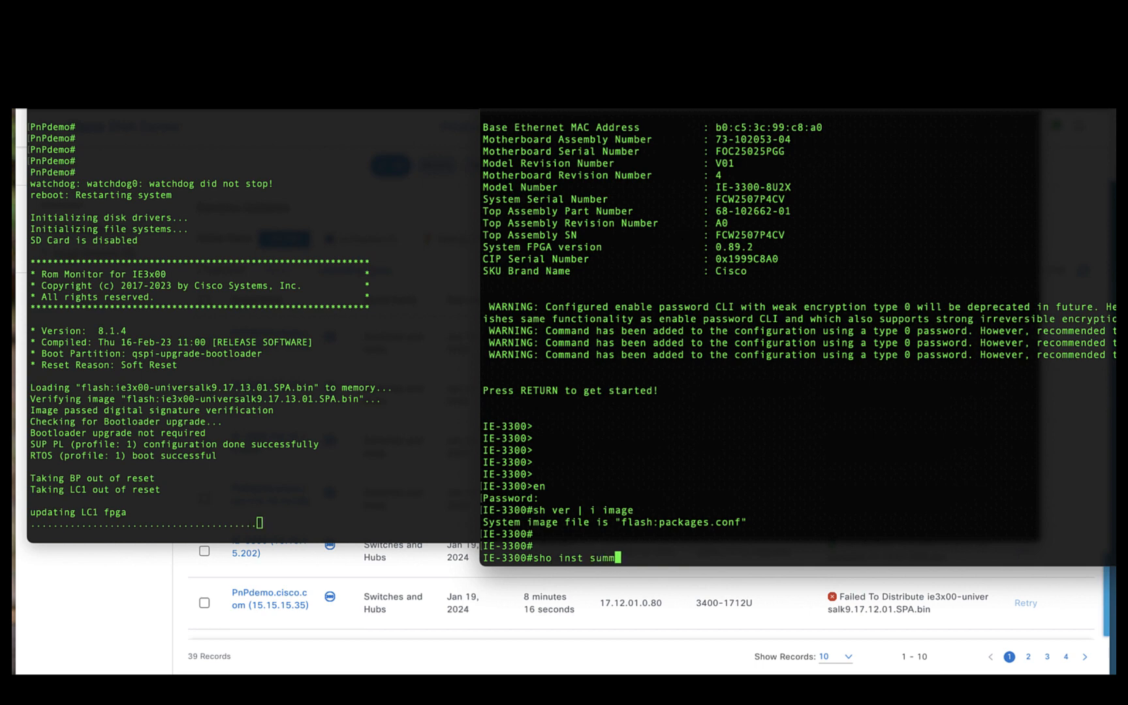
key(Return)
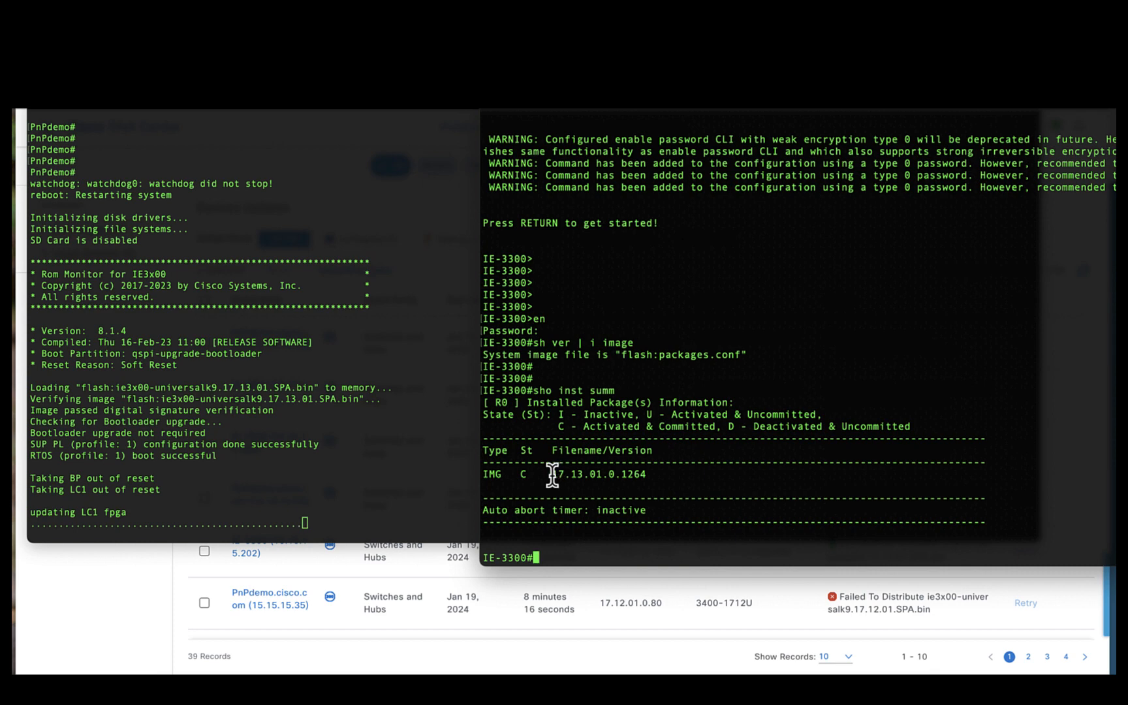
drag(551, 473, 641, 470)
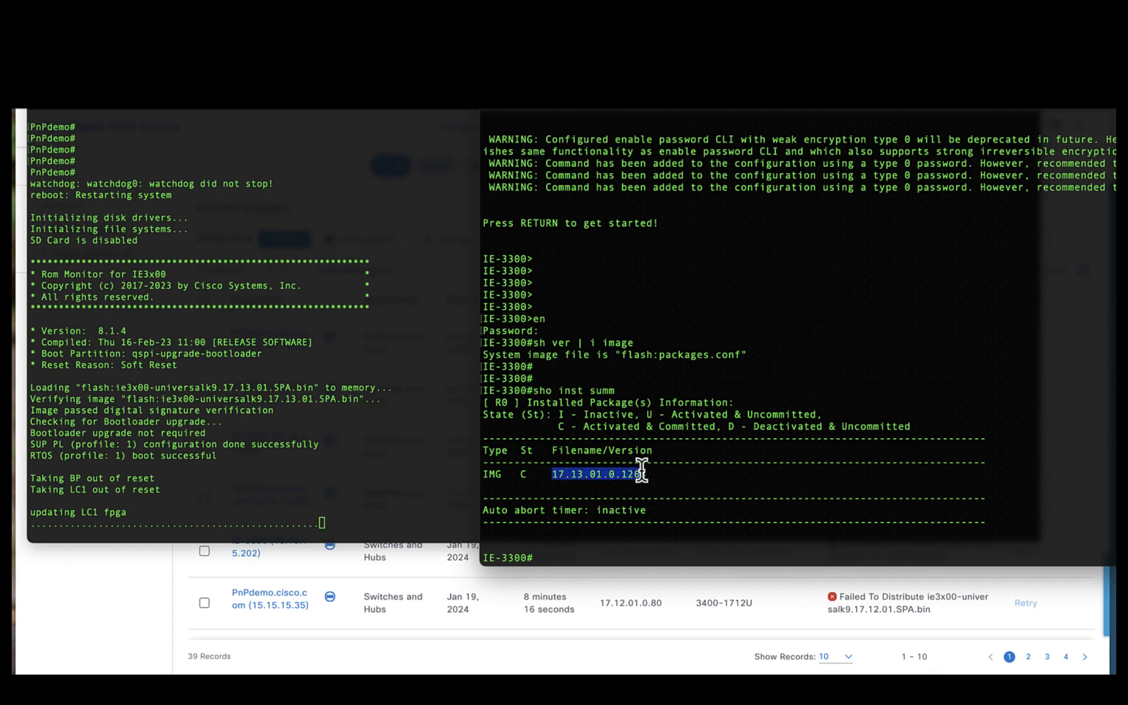
click(678, 476)
text(show ver)
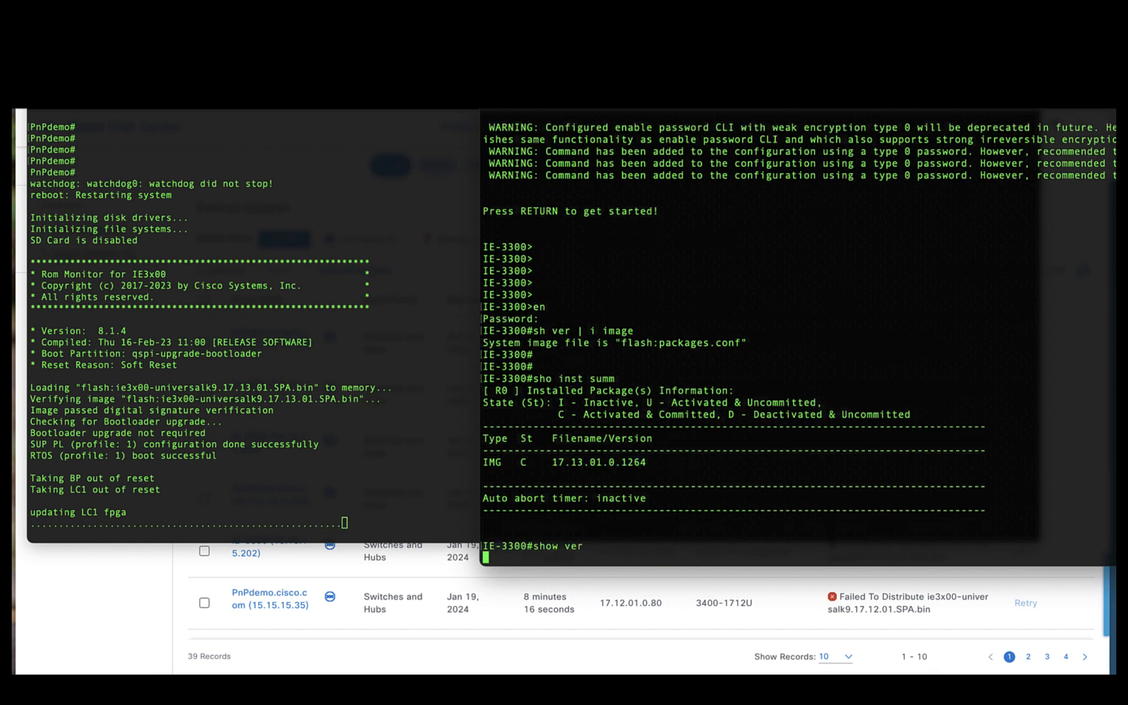
key(Return)
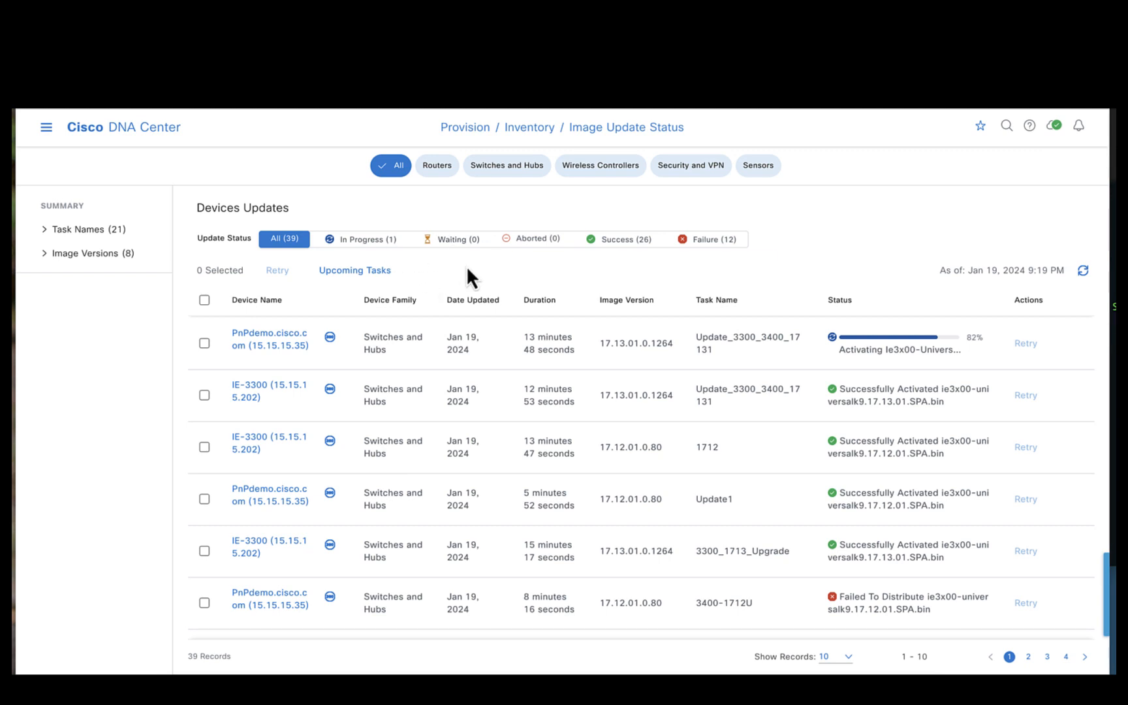
Return to Cisco DNA Center, filter the device updates to In Progress and examine the PnPdemo.cisco.com image update operations.
click(374, 247)
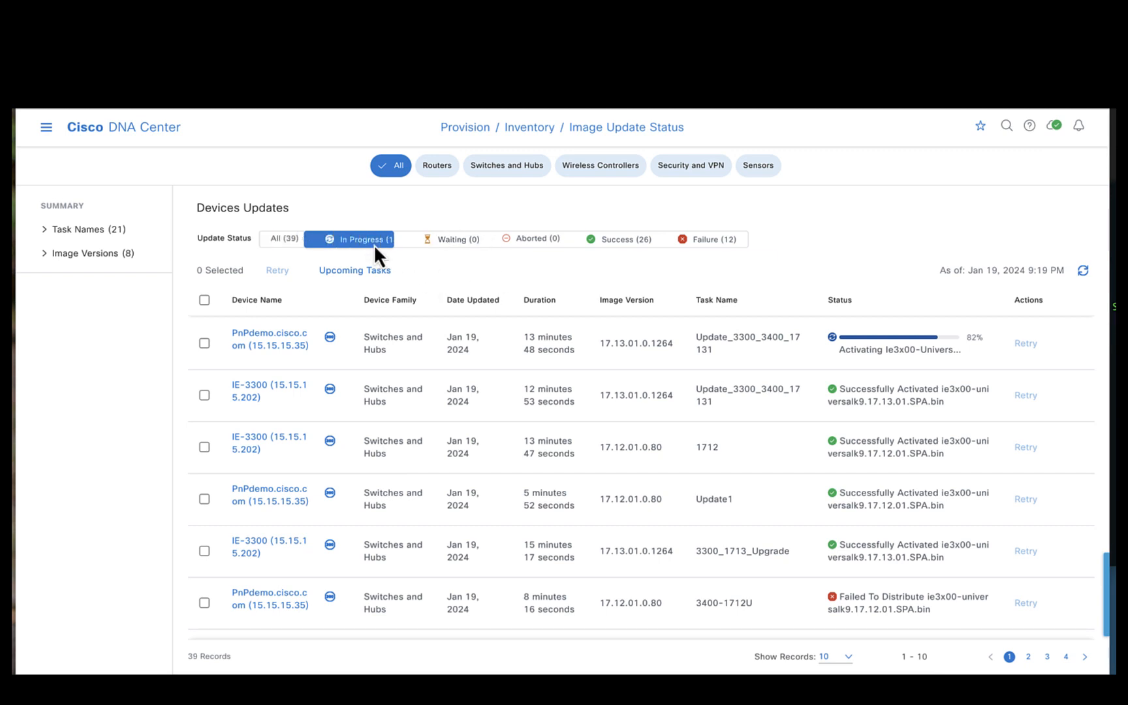
click(267, 349)
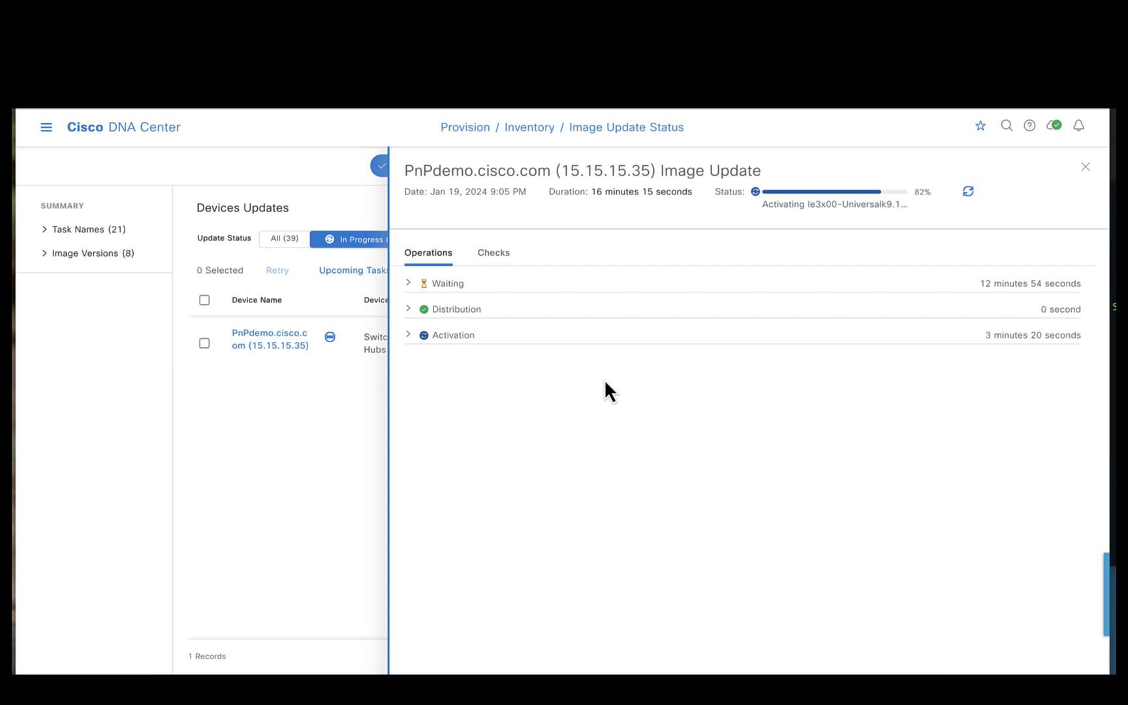
click(1086, 169)
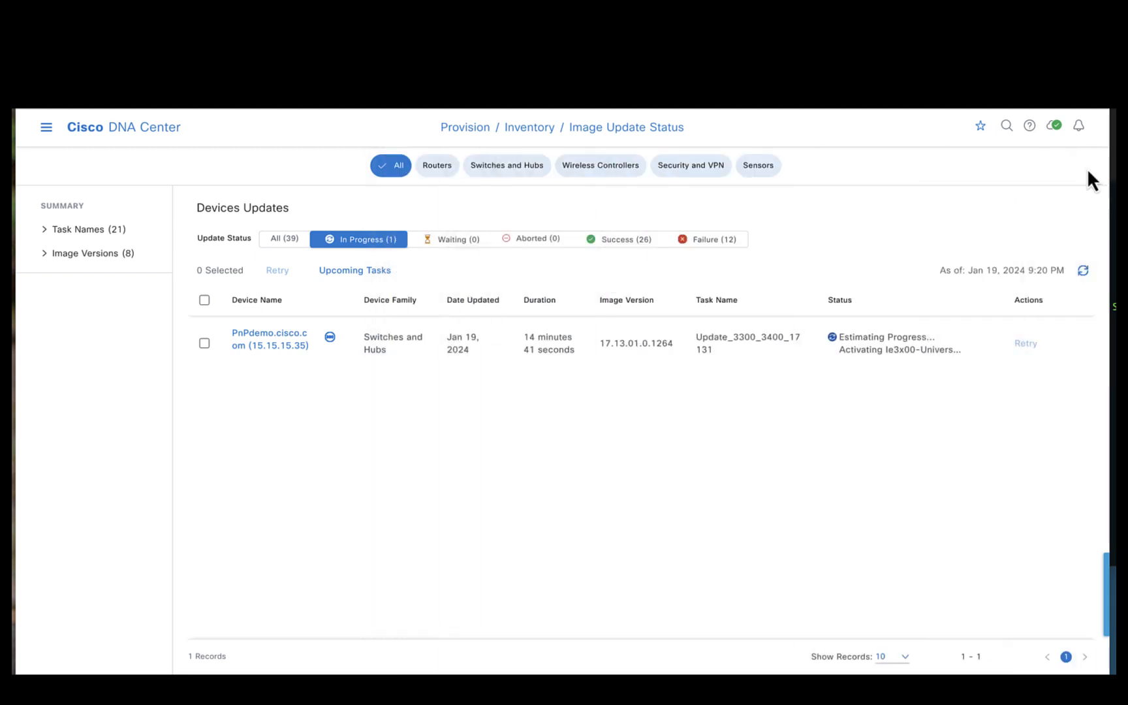
Go to the Provision Inventory and open the IE-3300 compliance summary to examine its golden image and running version.
click(49, 130)
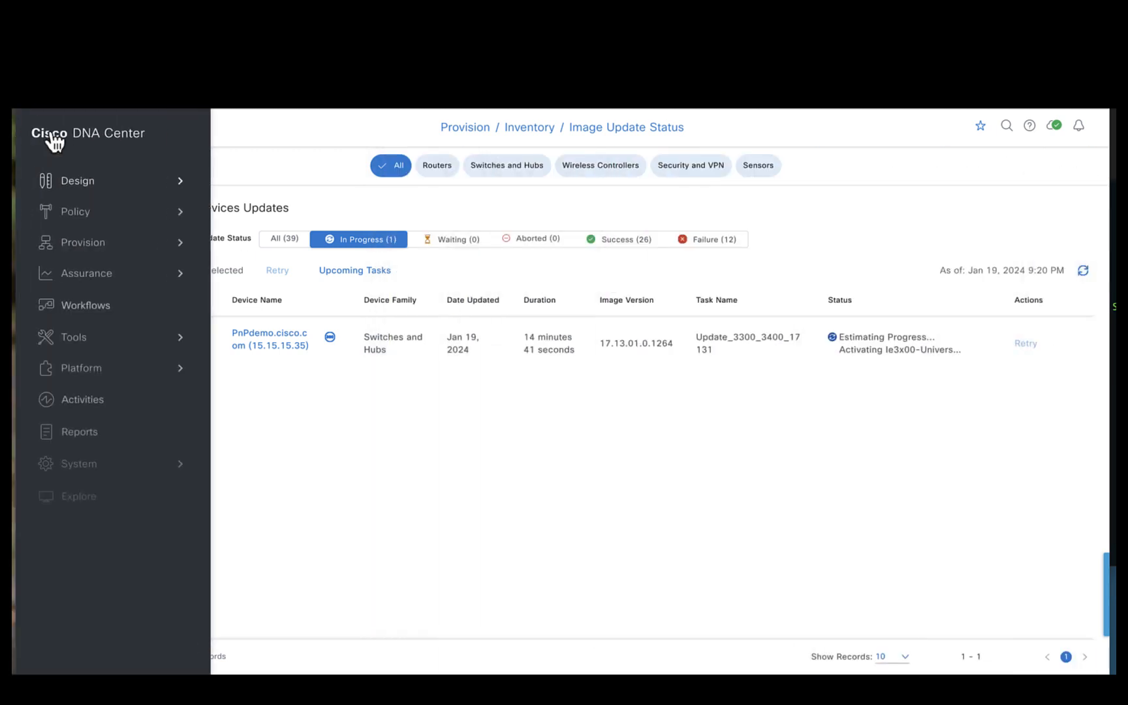
click(103, 249)
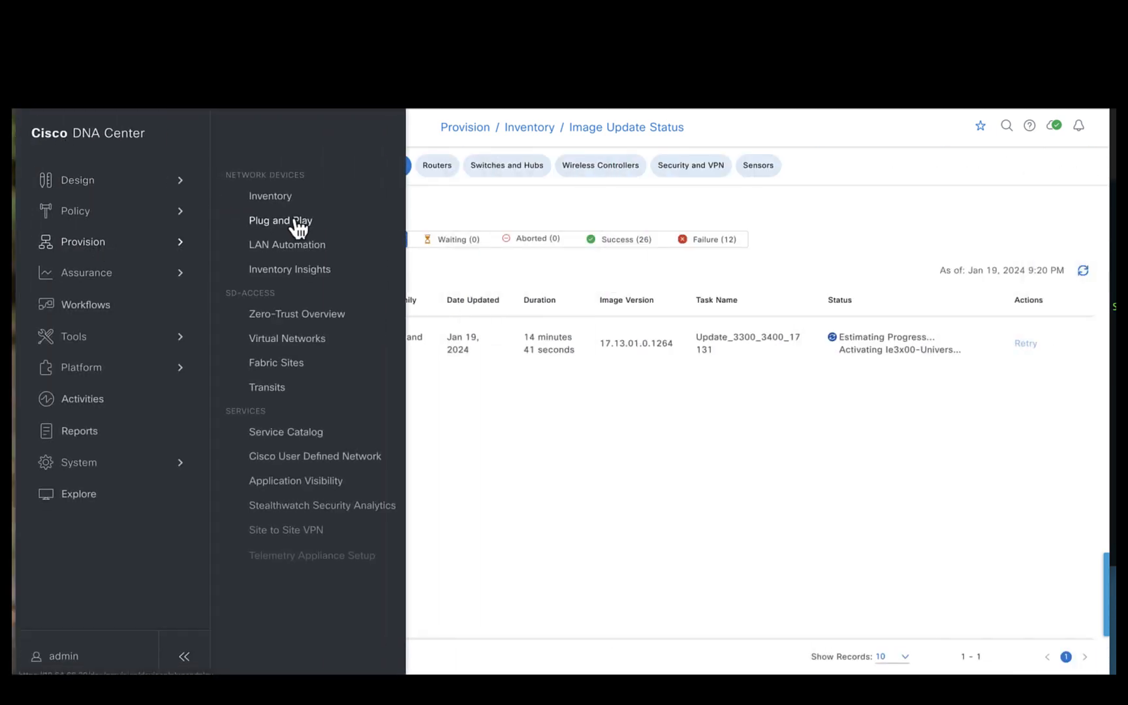
click(287, 197)
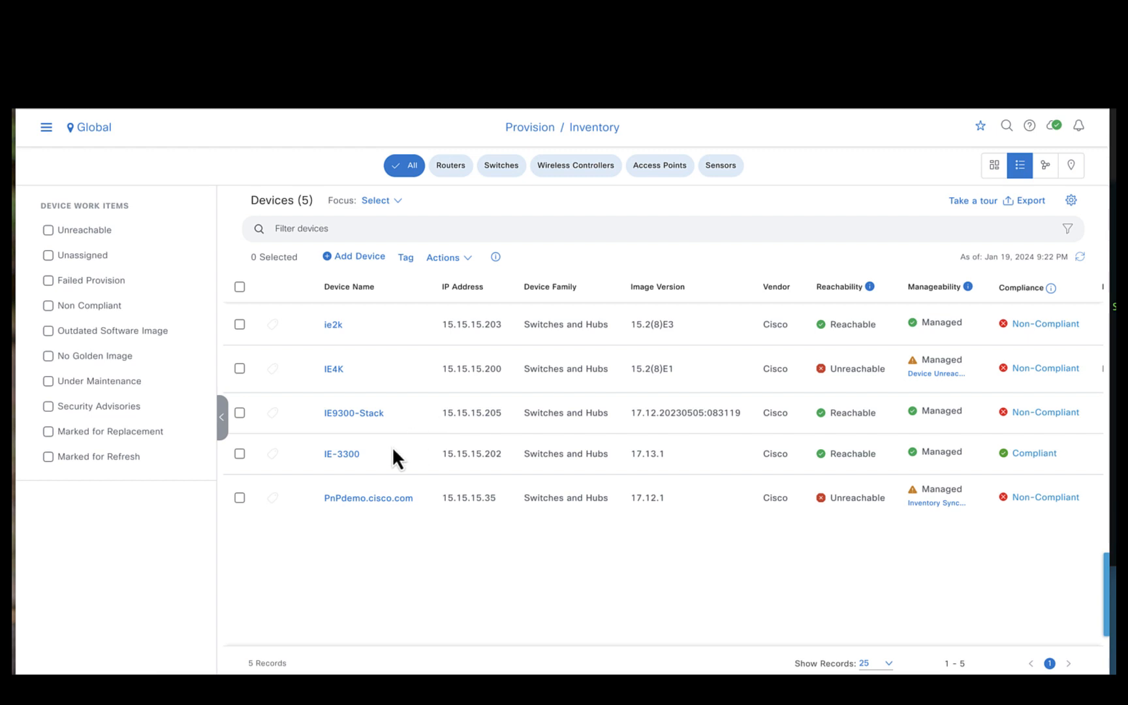
click(1033, 459)
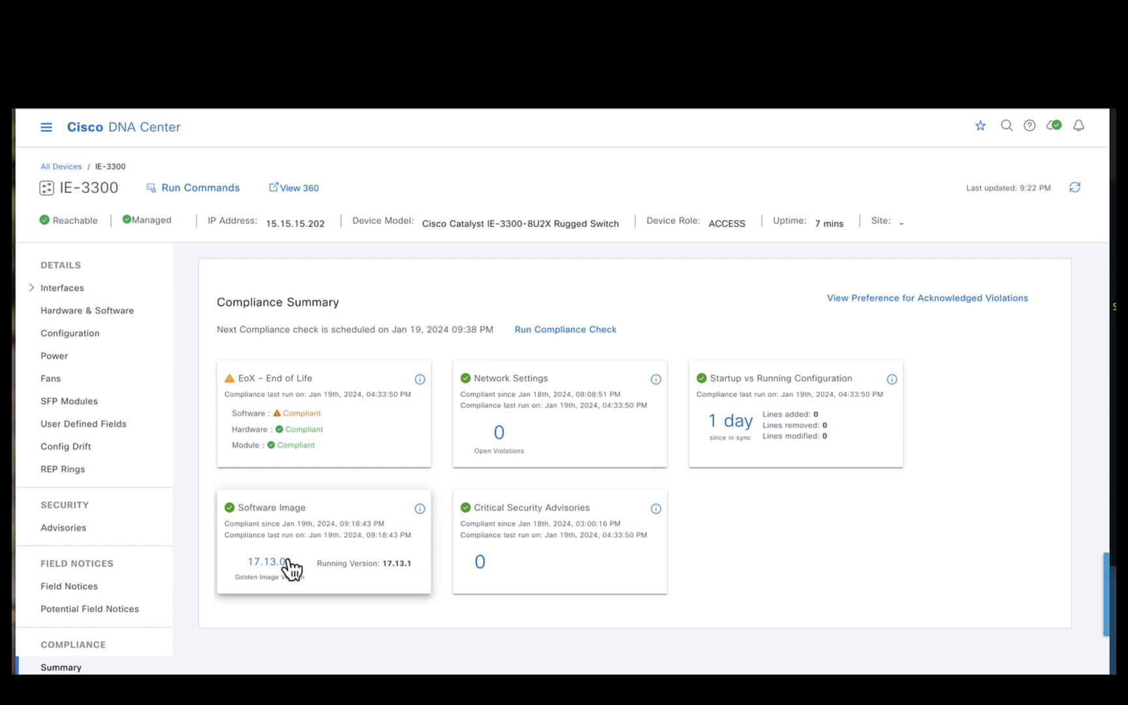
Return from the IE-3300 compliance summary to the Provision Inventory device list.
click(45, 127)
mouse_move(98, 248)
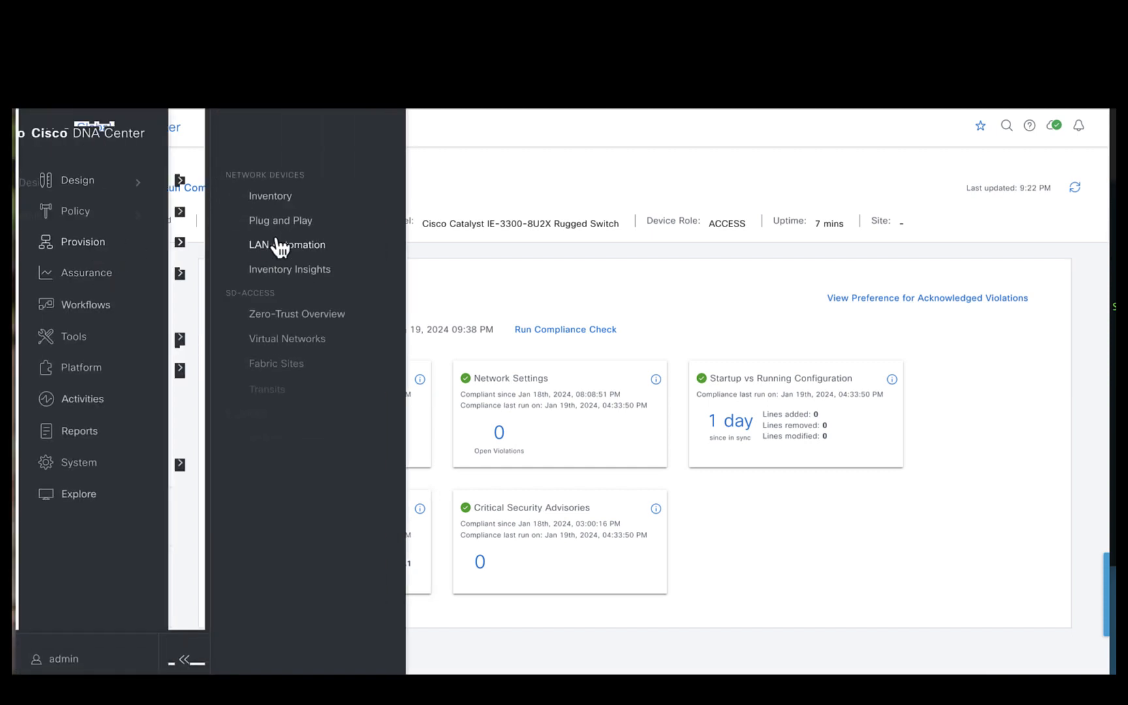
click(276, 197)
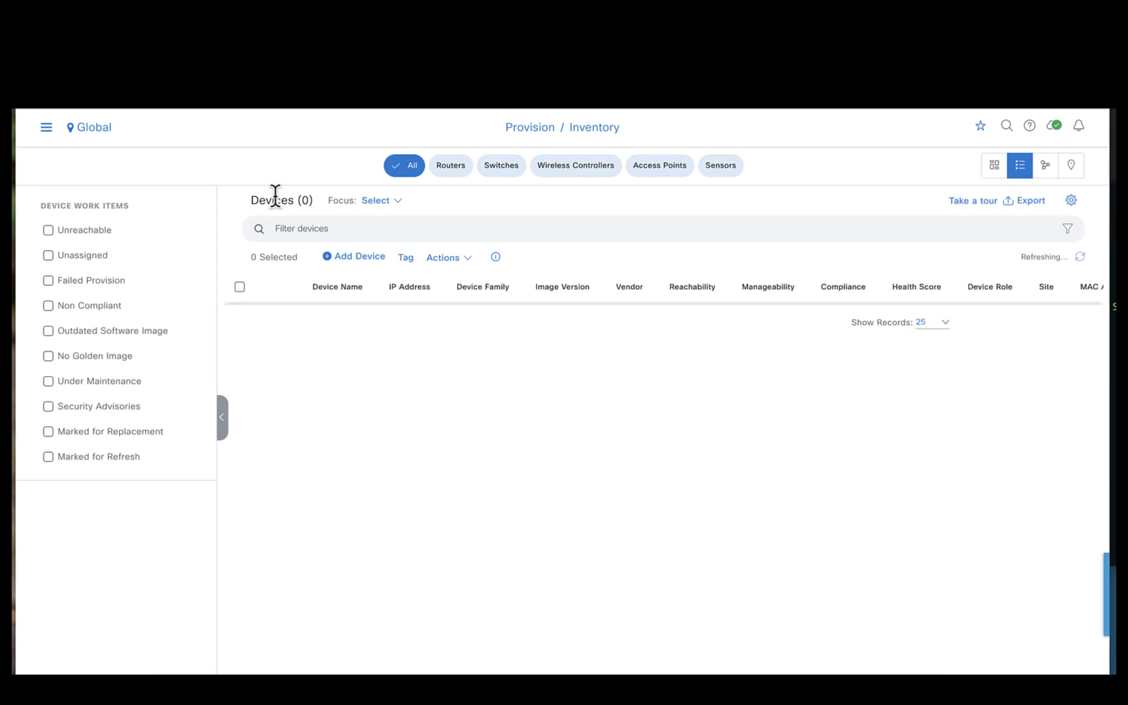